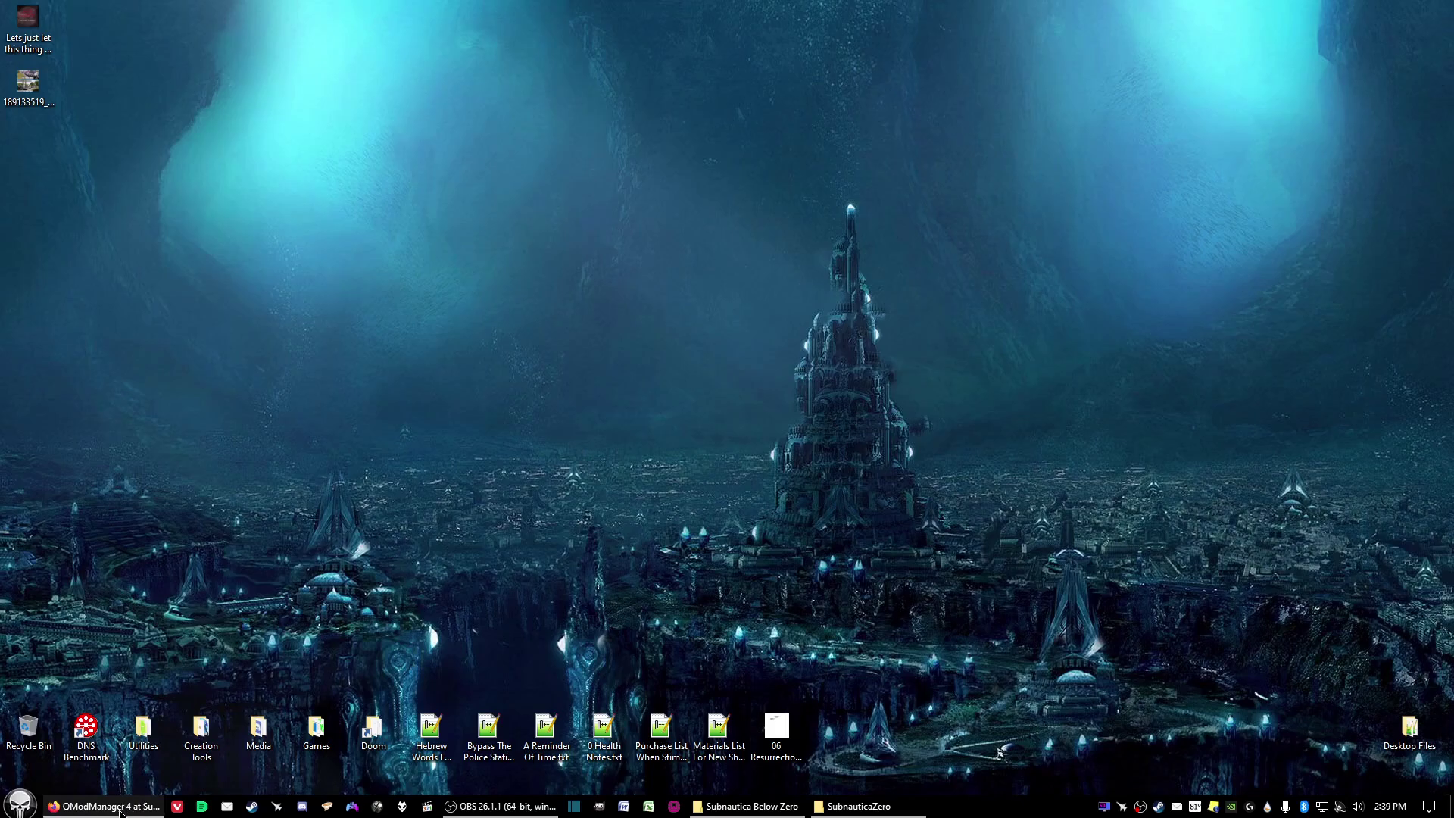
Bring back the QModManager 4 mod page in Firefox and show its Files tab.
mouse_move(119, 812)
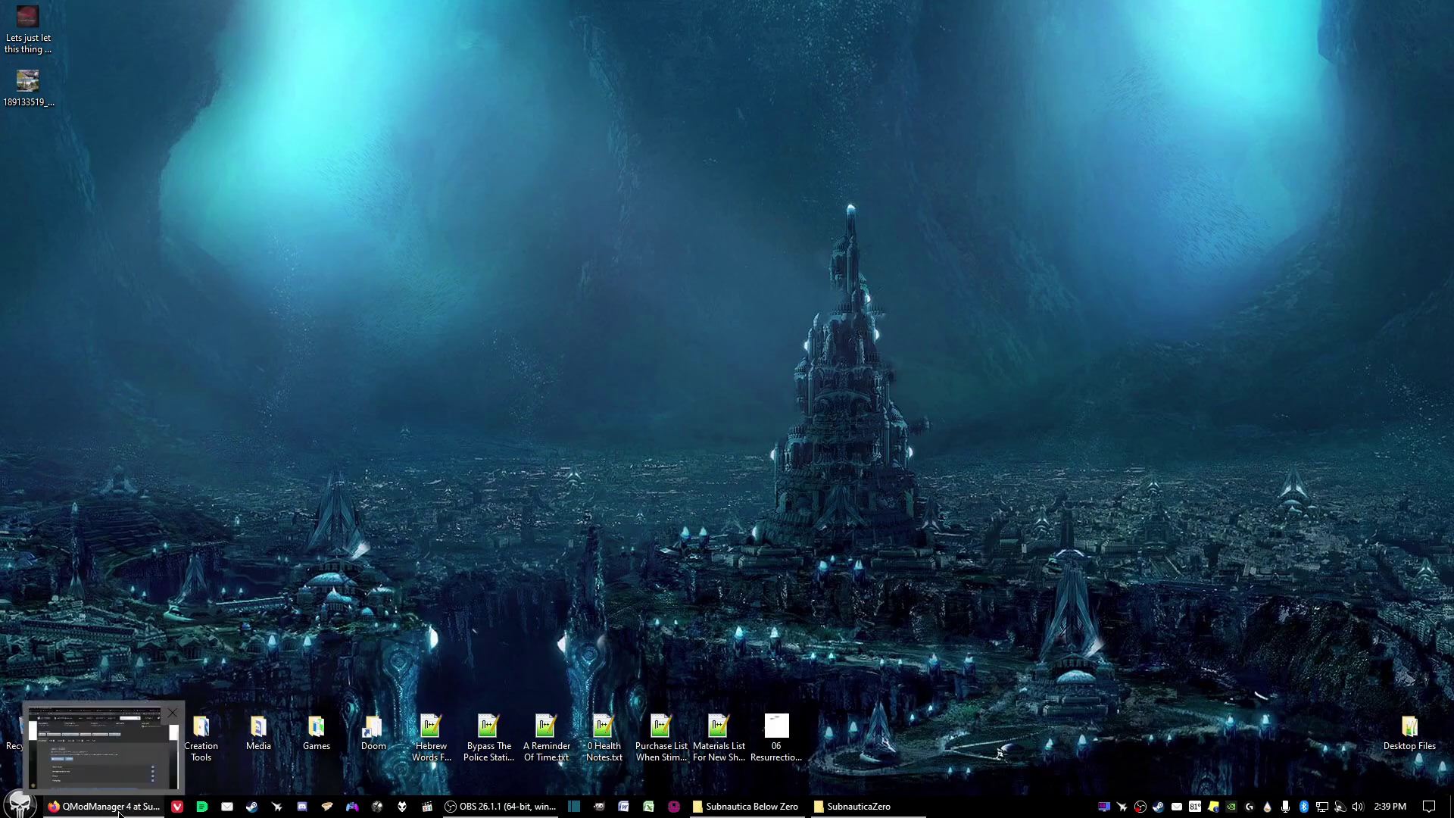
left_click(119, 812)
scroll(1129, 500, "up", 5)
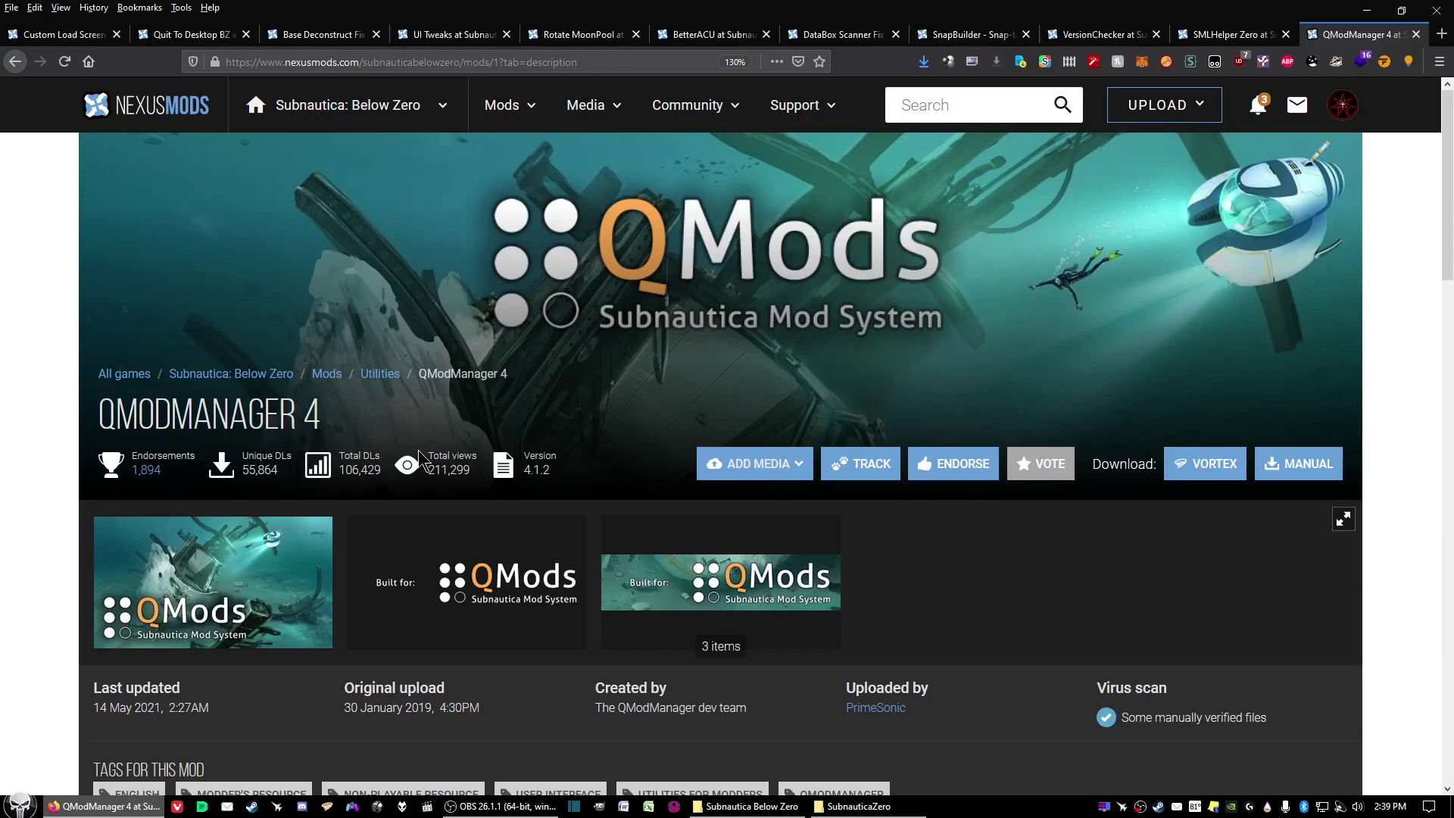
scroll(413, 454, "down", 7)
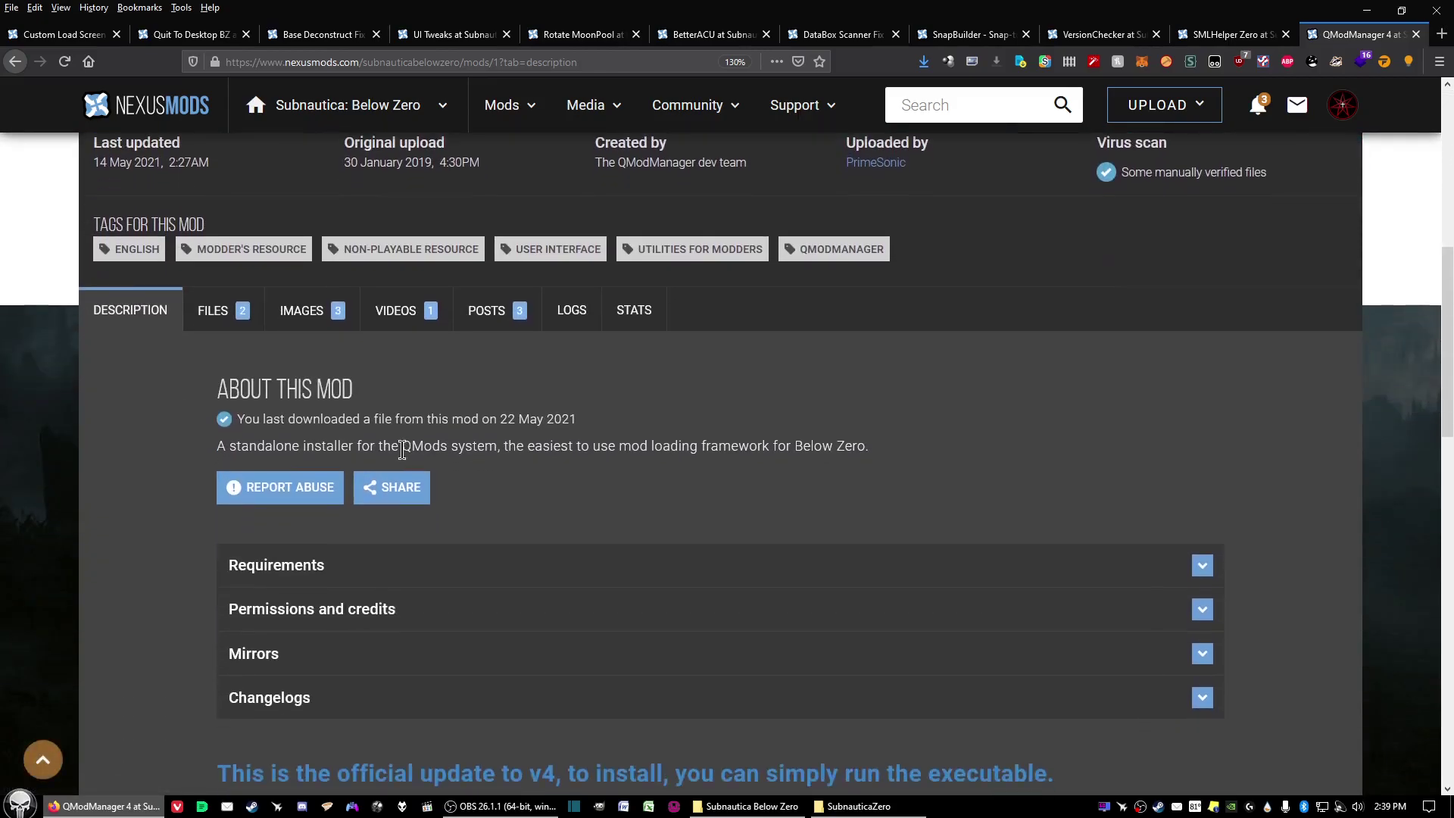
left_click(214, 311)
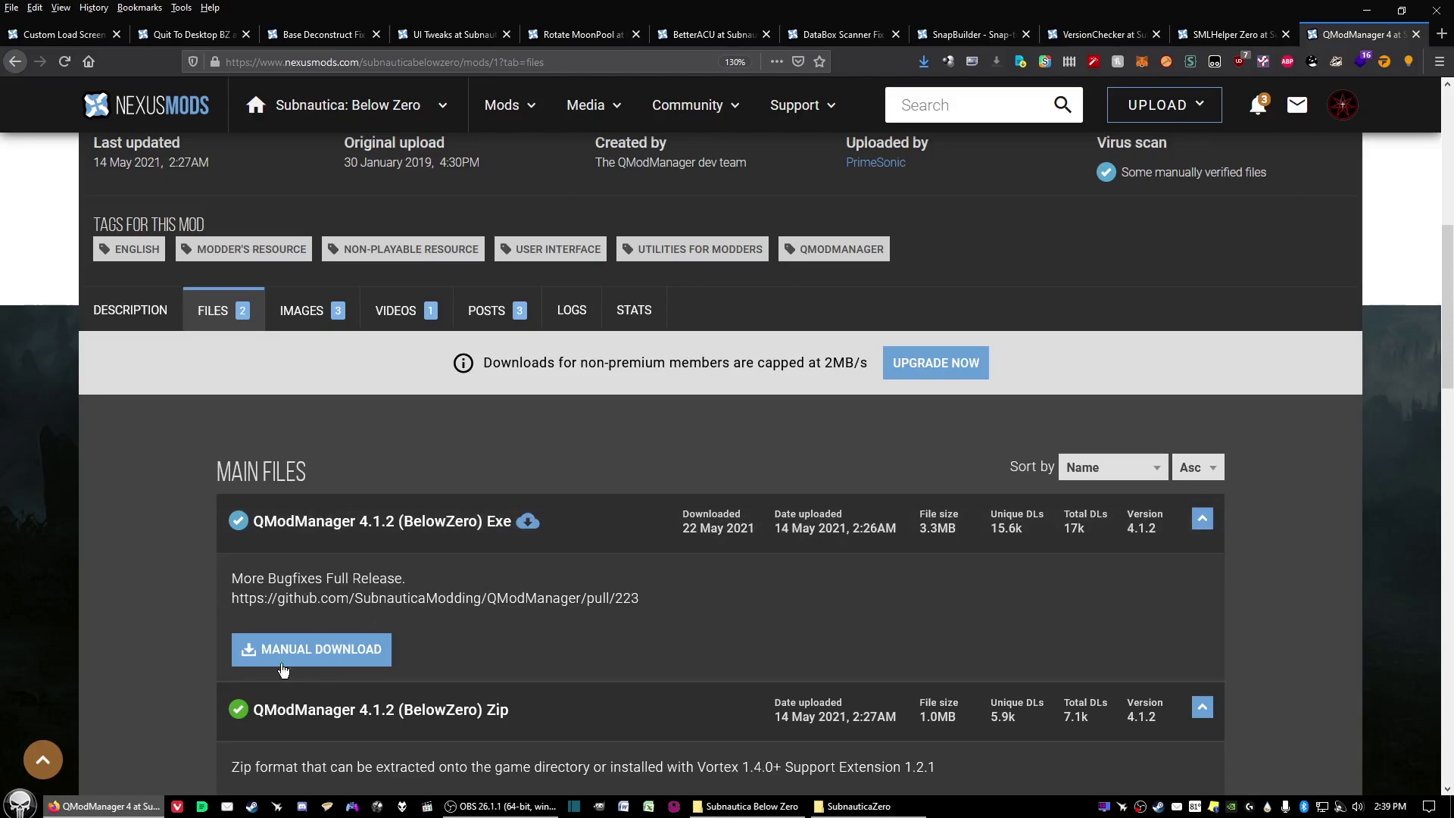
Request the QModManager 4.1.2 BelowZero exe via Manual and Slow Download, then cancel the save.
left_click(335, 651)
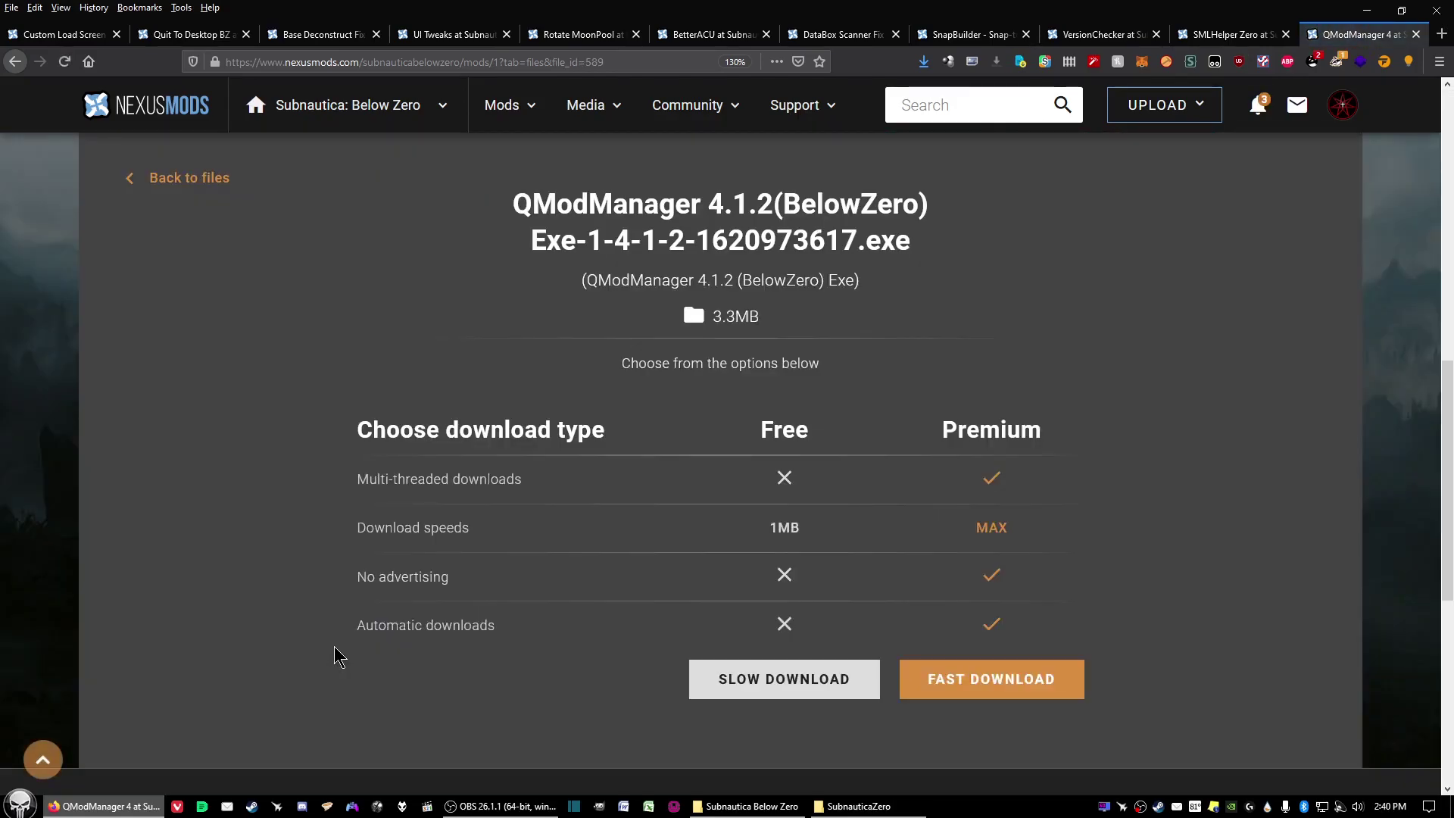
left_click(797, 679)
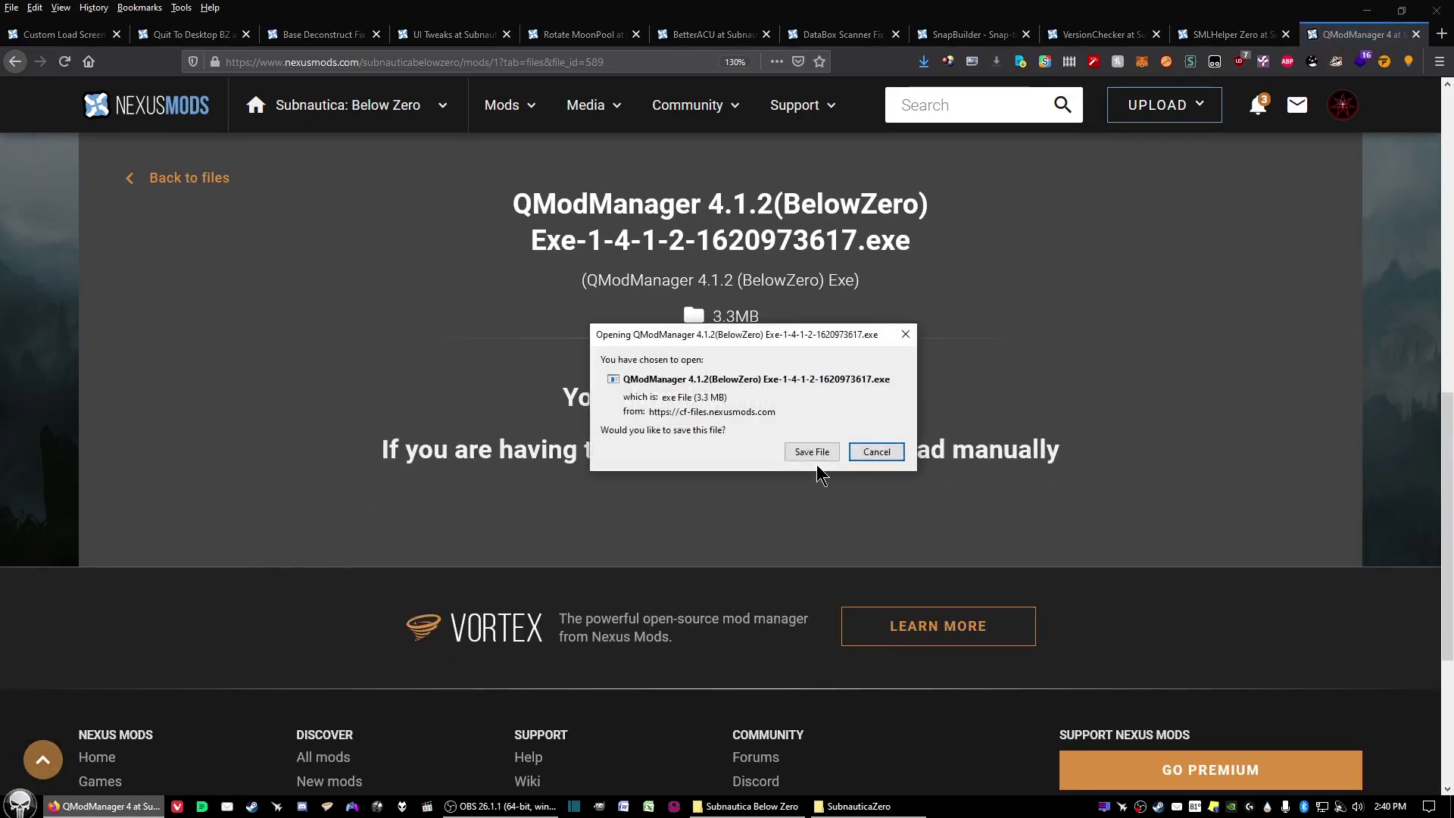
left_click(812, 452)
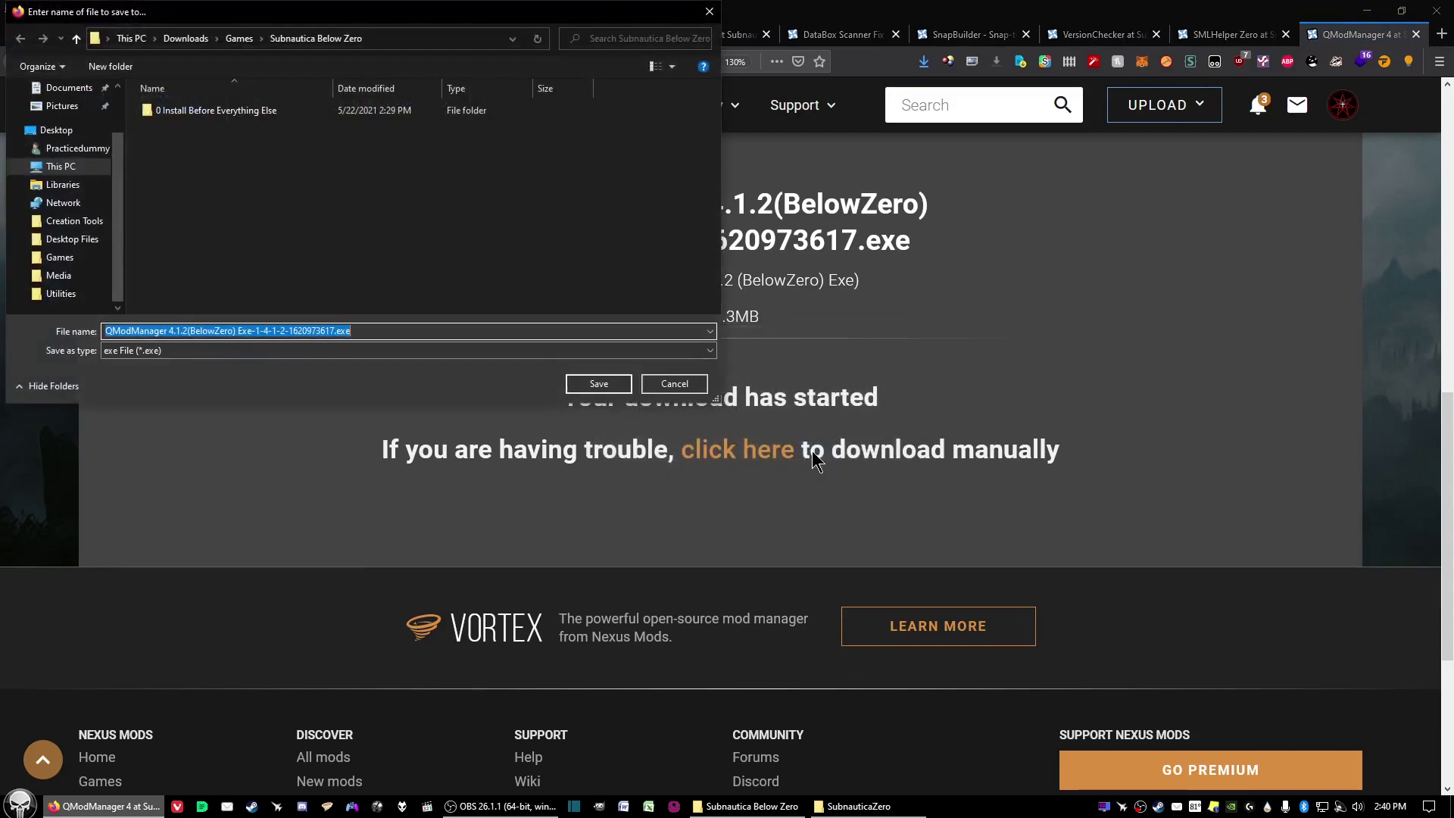
left_click(710, 15)
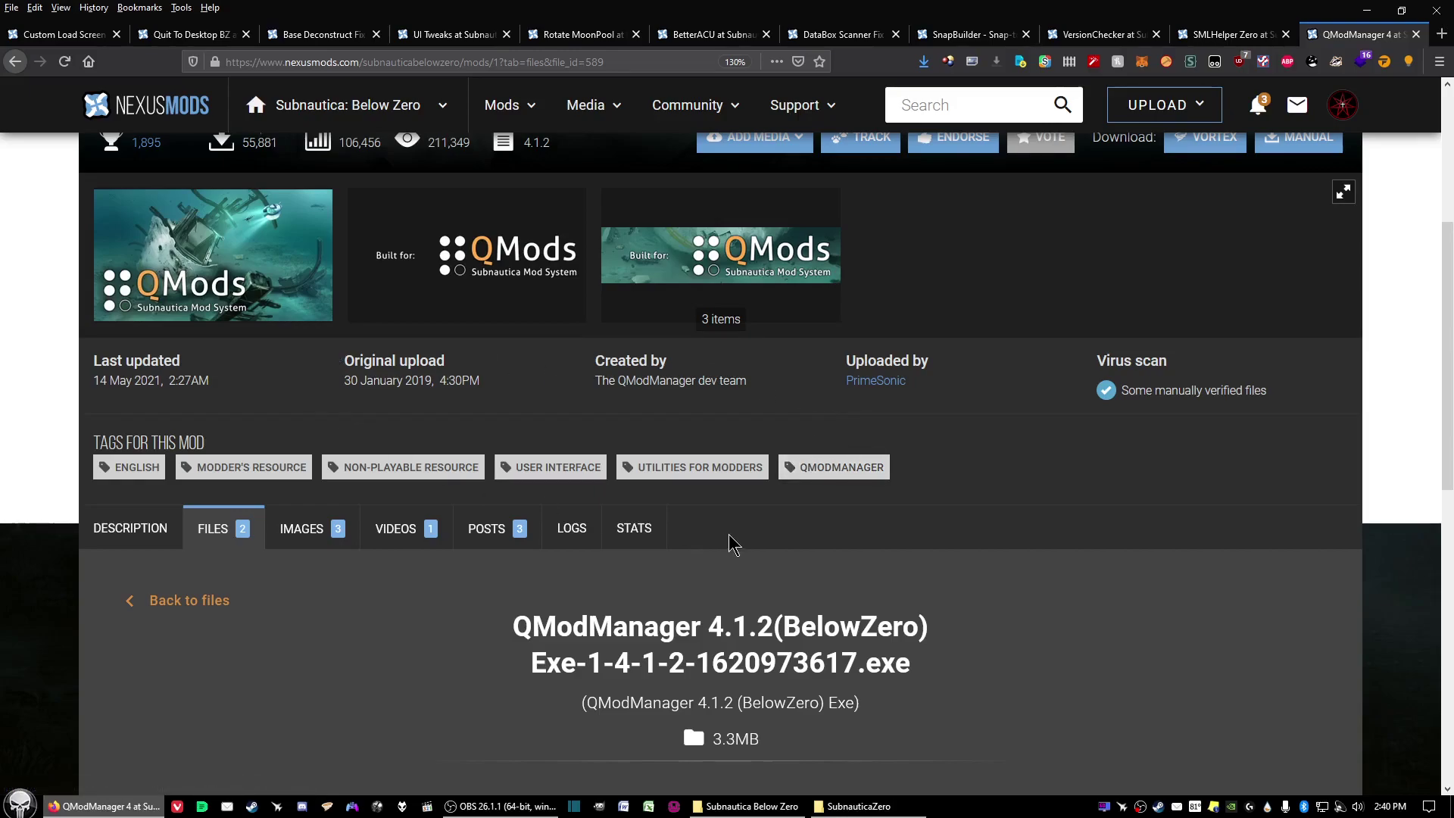
scroll(786, 542, "up", 3)
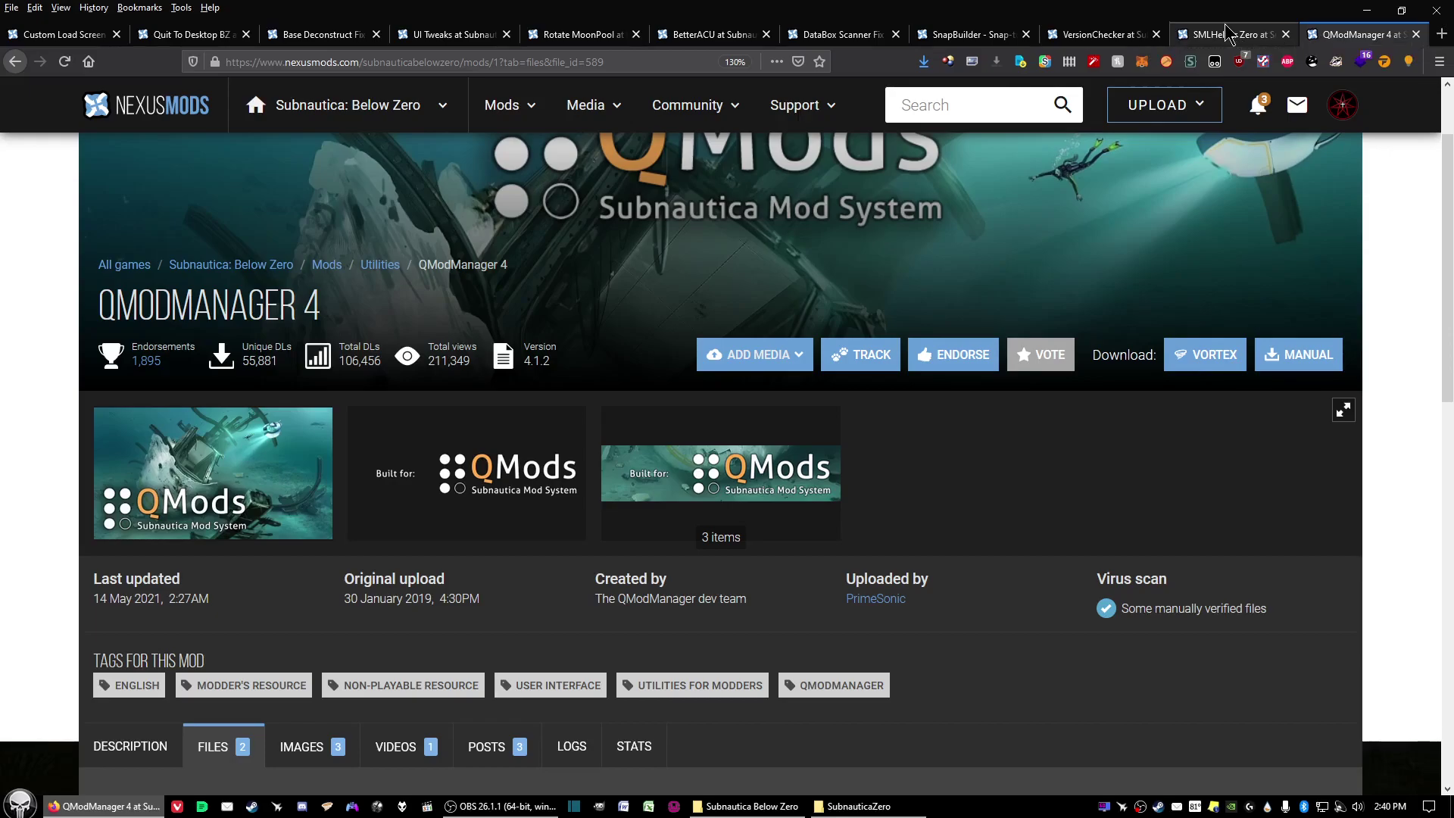
Switch to the SMLHelper Zero mod page and show its downloadable files.
left_click(1228, 34)
scroll(1030, 362, "up", 8)
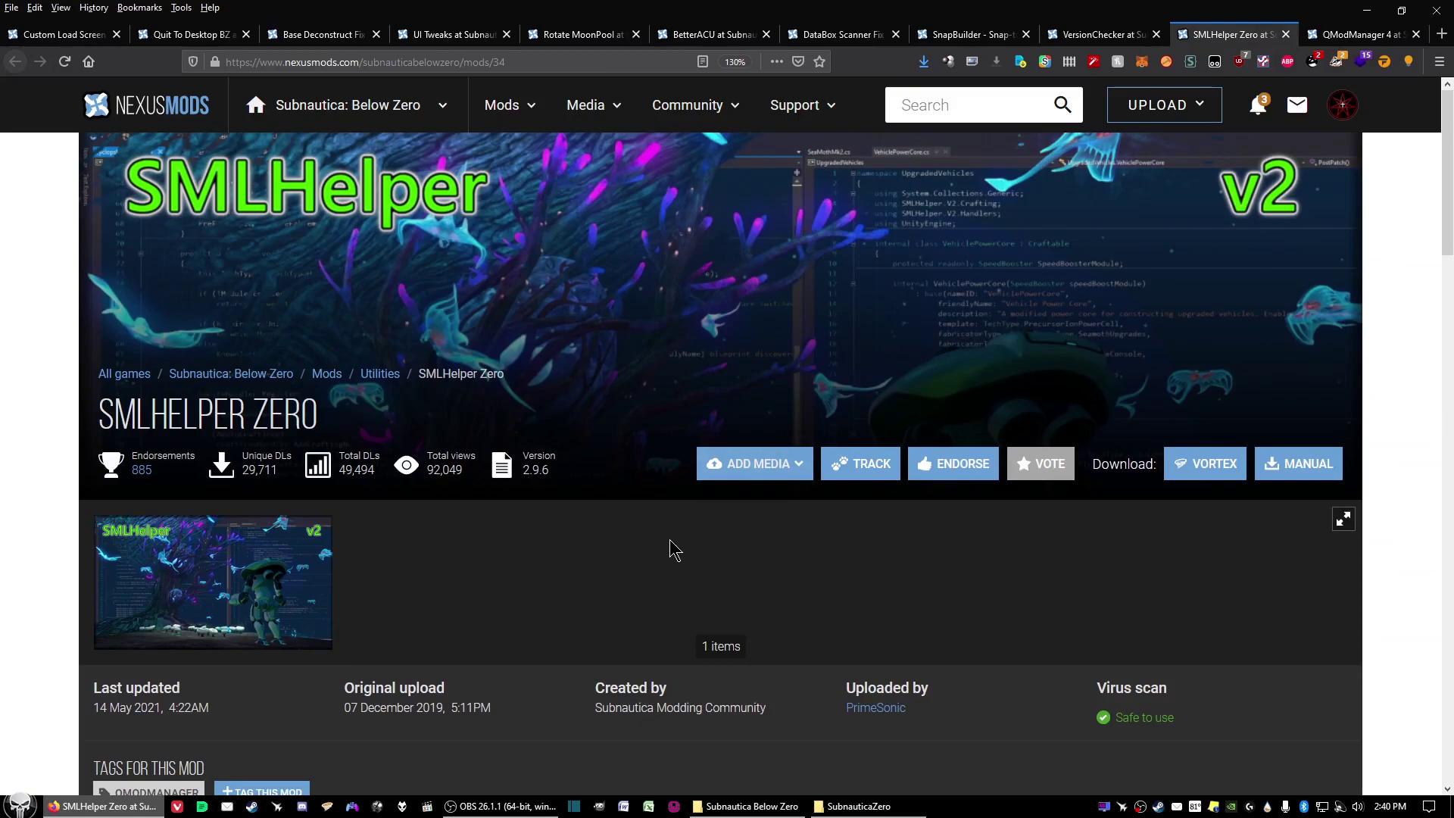
scroll(674, 549, "down", 3)
scroll(674, 549, "down", 4)
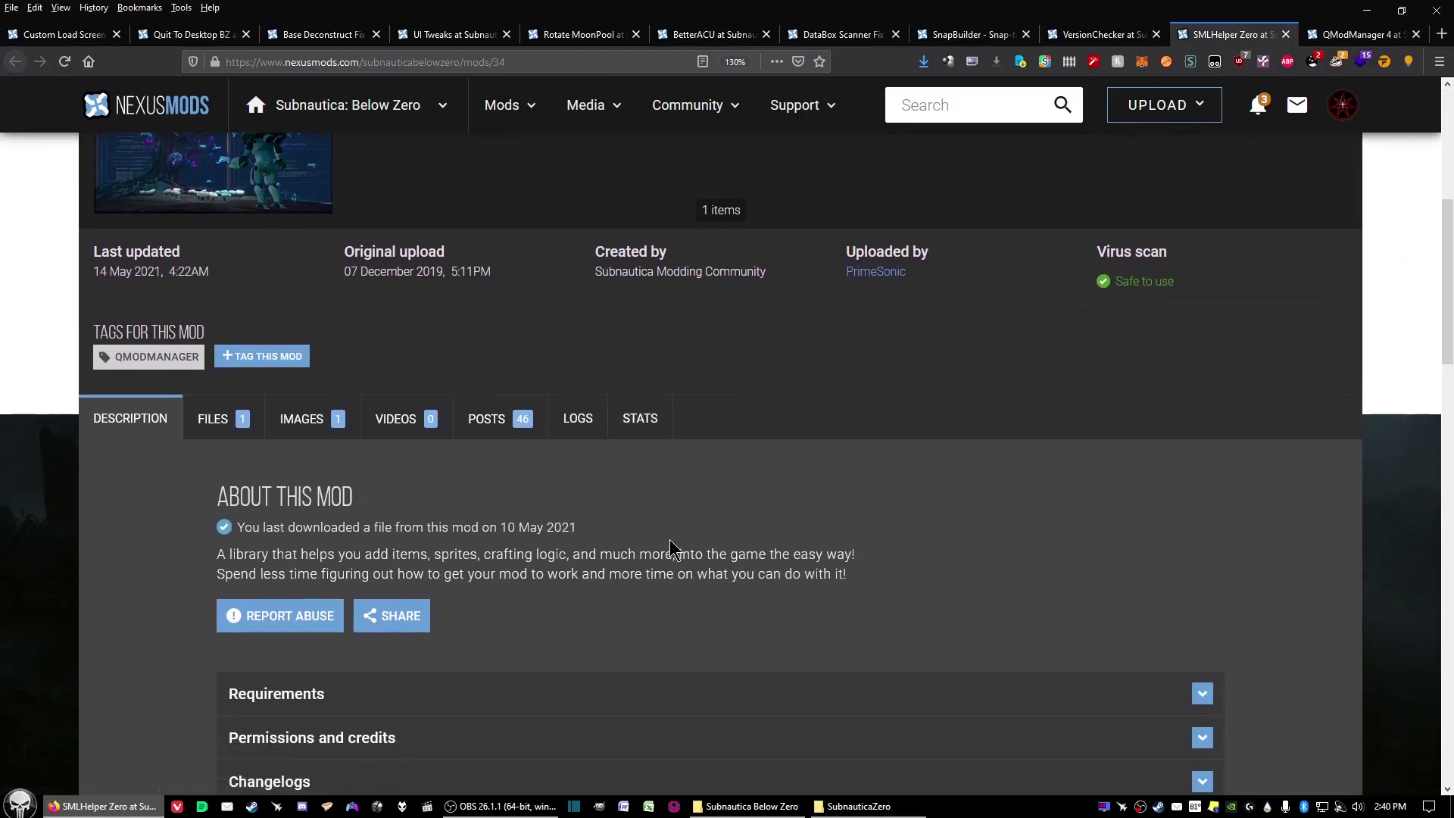
left_click(219, 424)
scroll(711, 510, "down", 3)
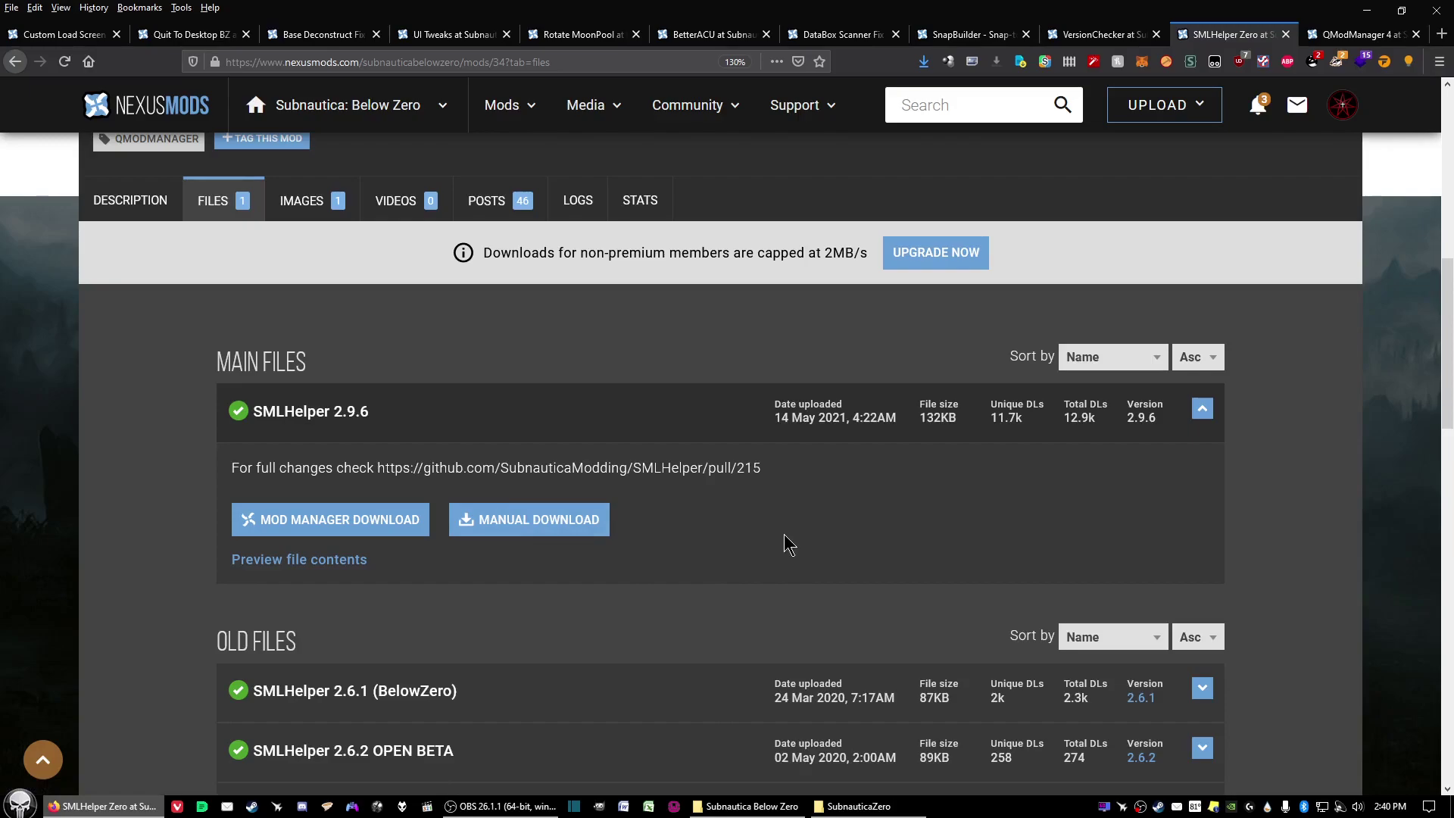
Request the SMLHelper 2.9.6 zip past the required-files notice via Slow Download, cancelling the save.
left_click(518, 518)
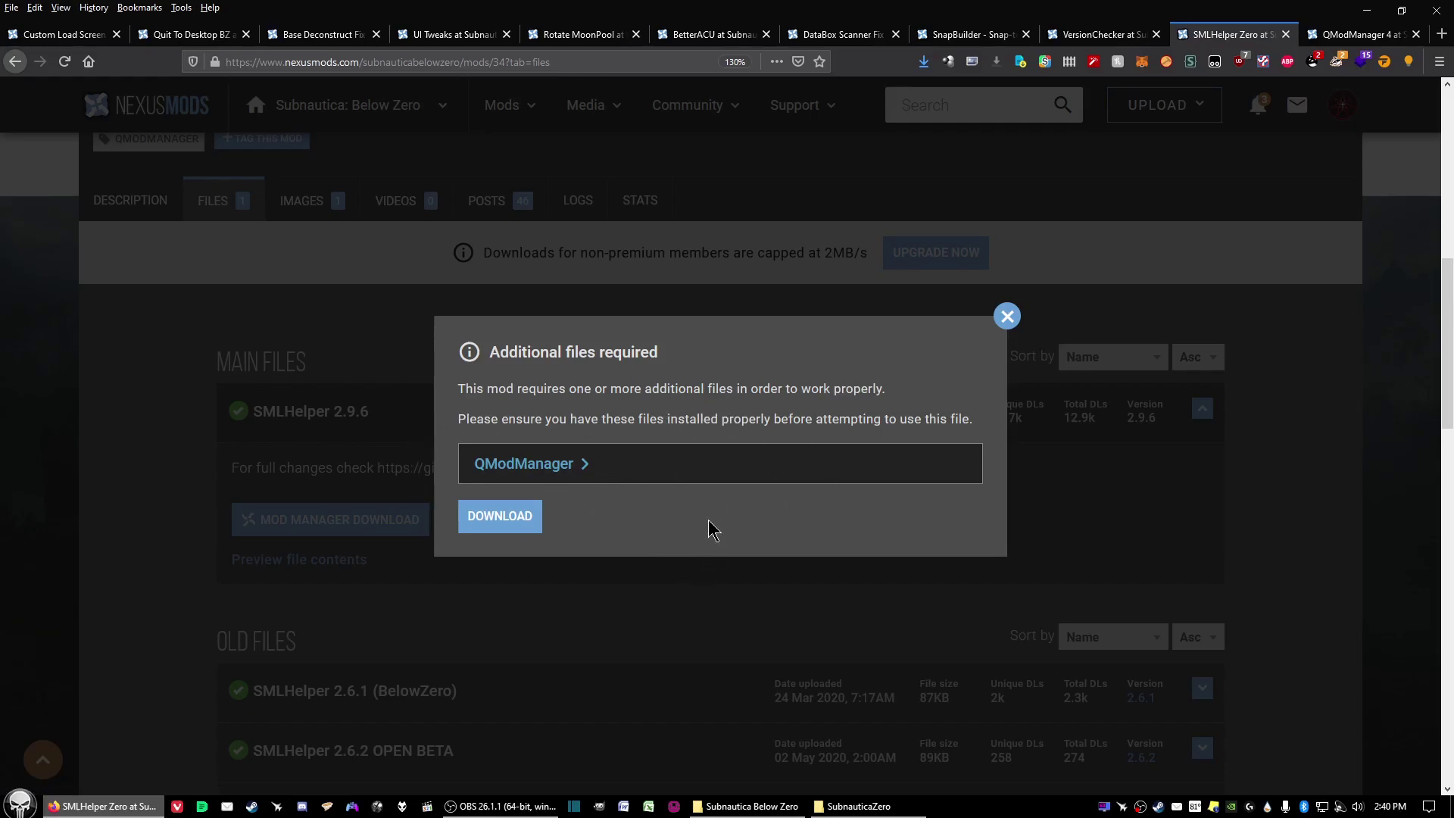
left_click(496, 522)
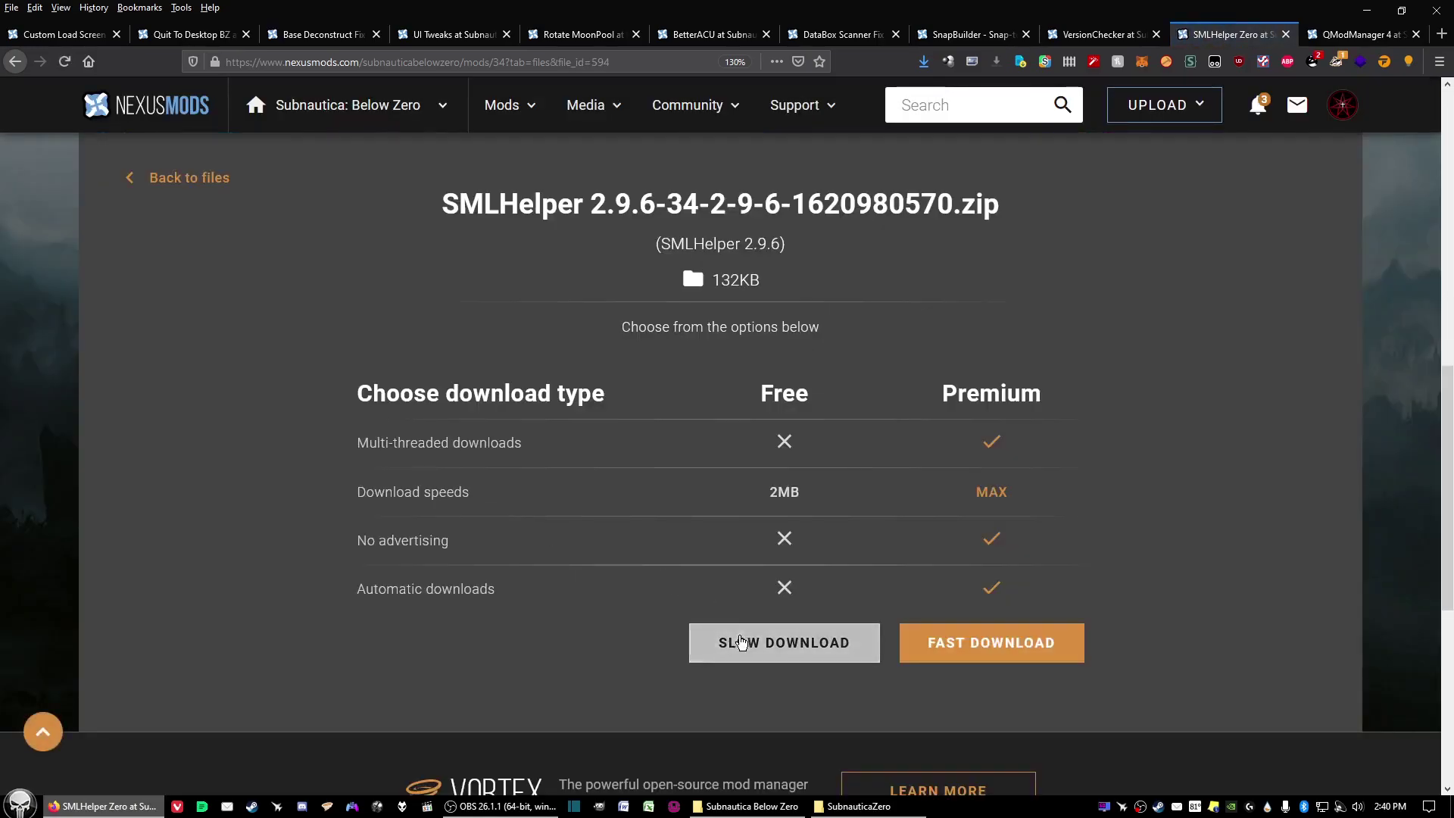
left_click(782, 661)
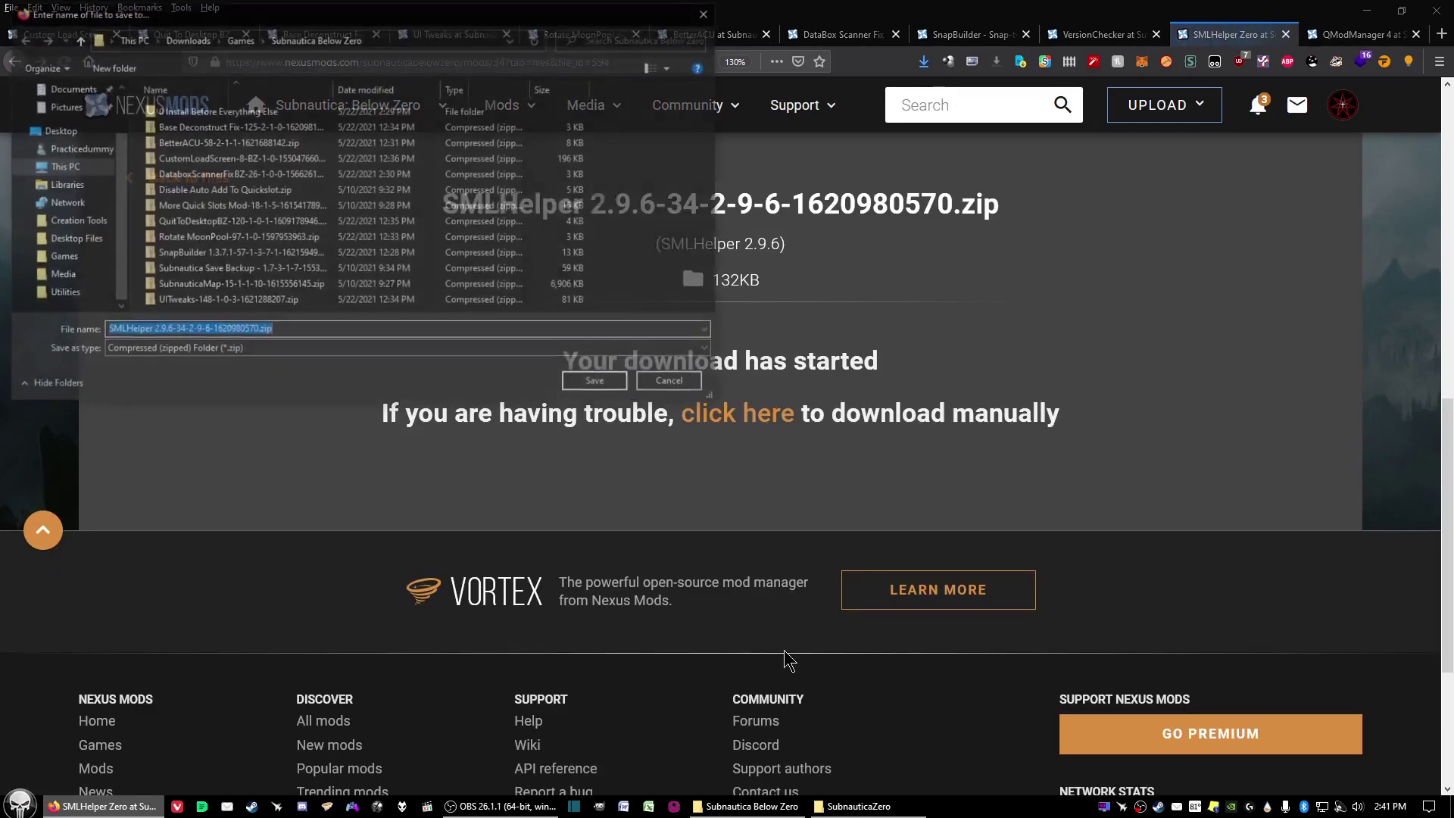
left_click(709, 11)
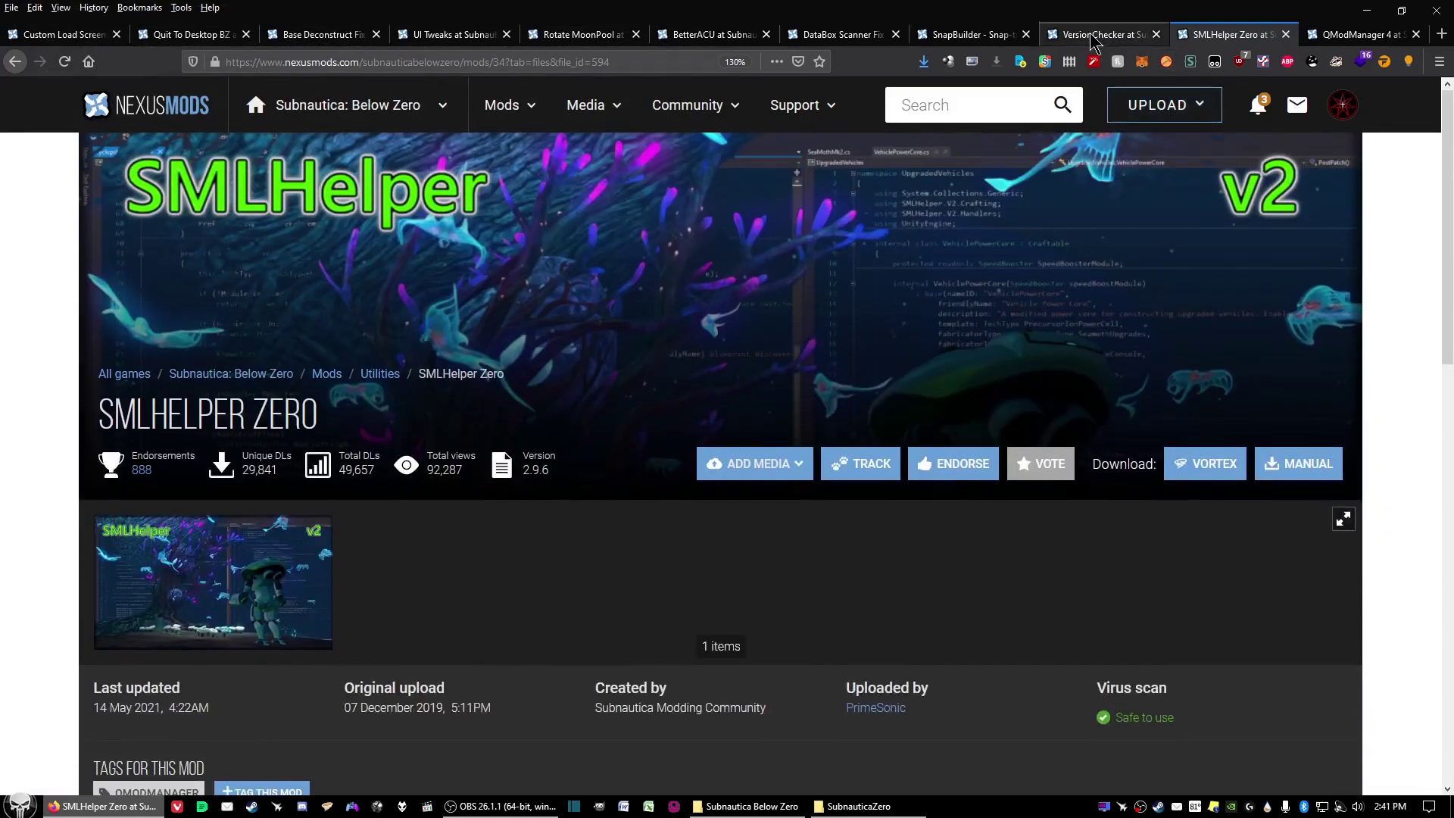
Switch to the VersionChecker mod page and show its downloadable files.
left_click(1098, 35)
scroll(786, 529, "up", 5)
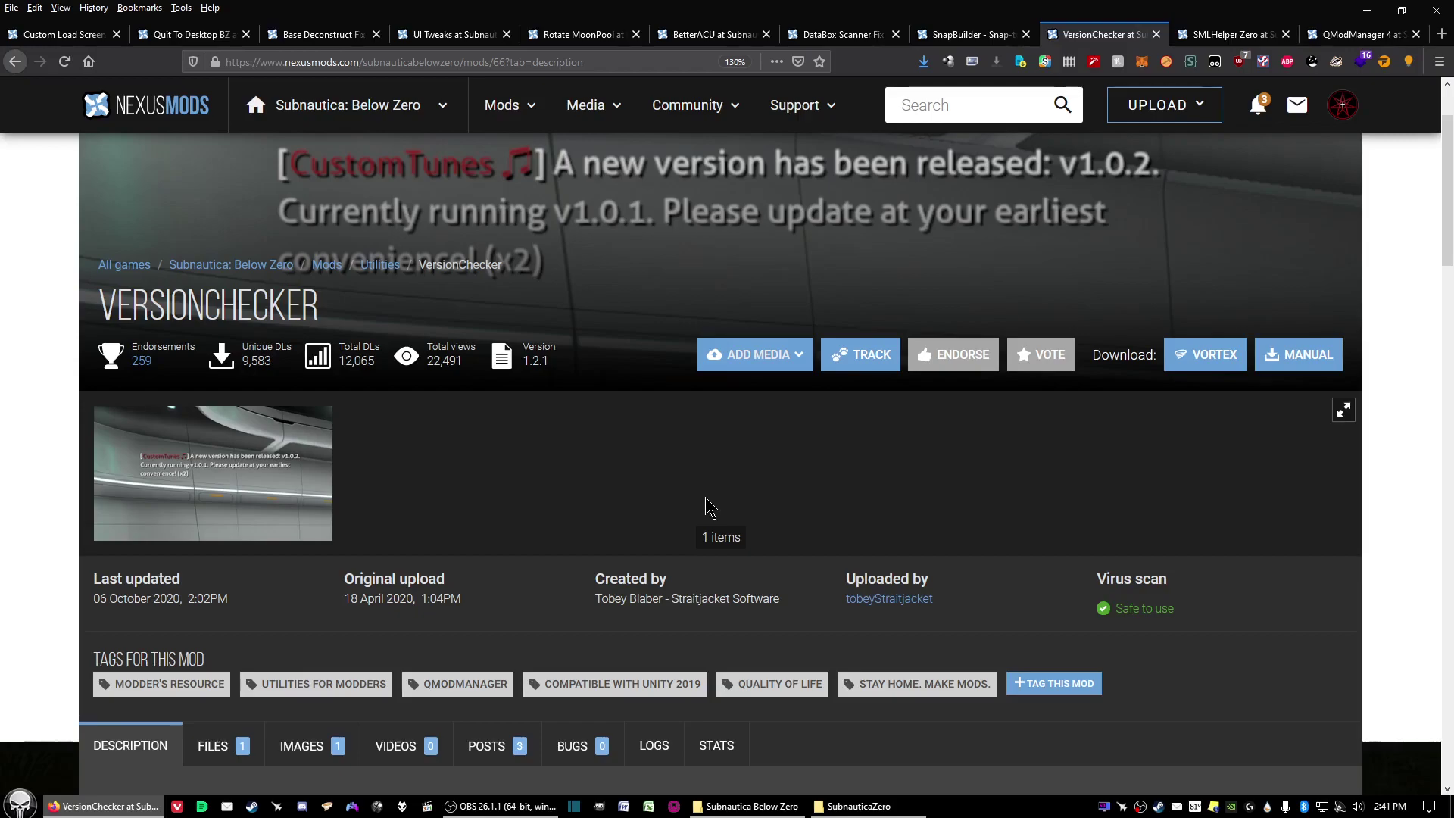
scroll(705, 494, "down", 7)
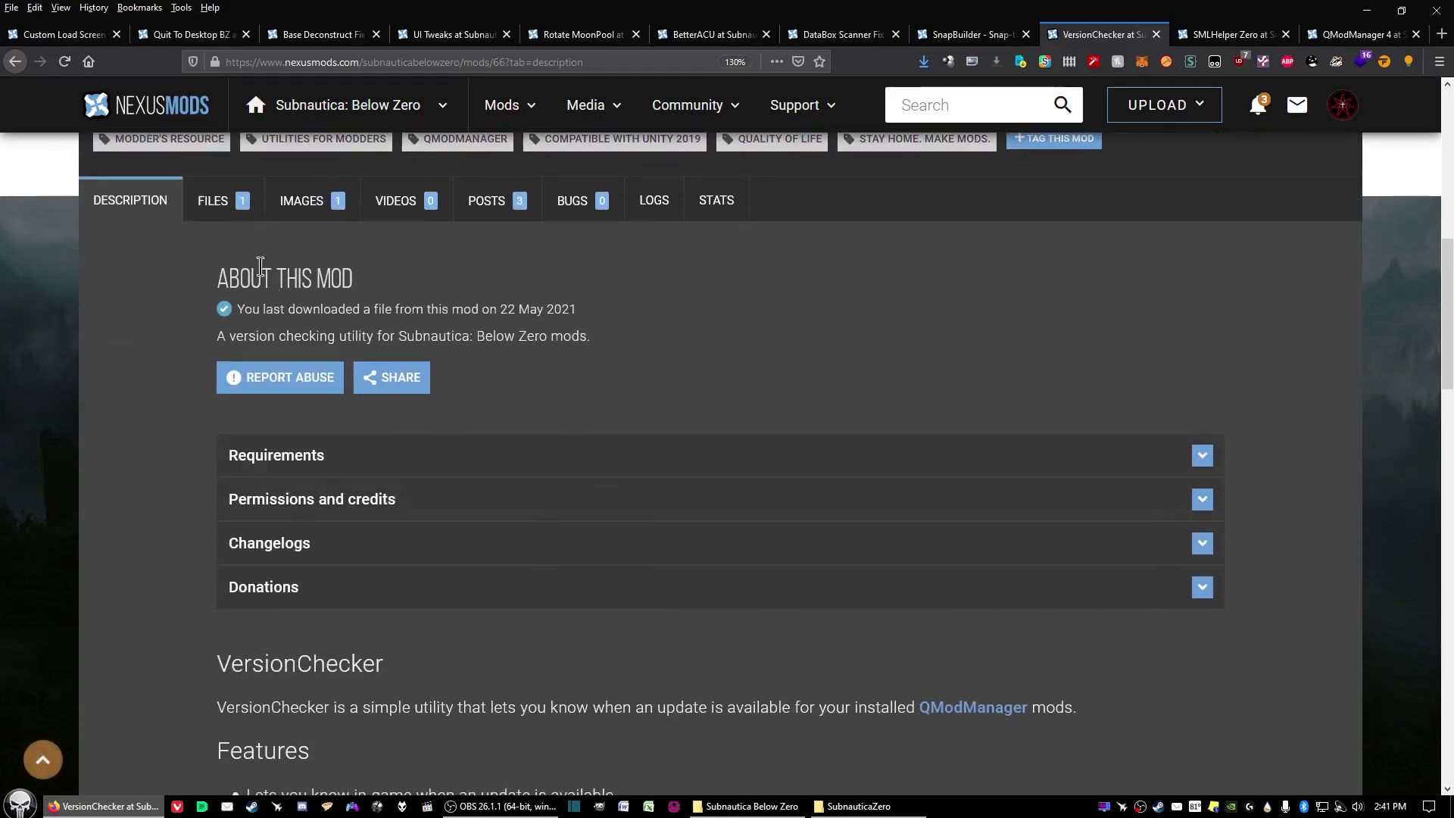
left_click(221, 209)
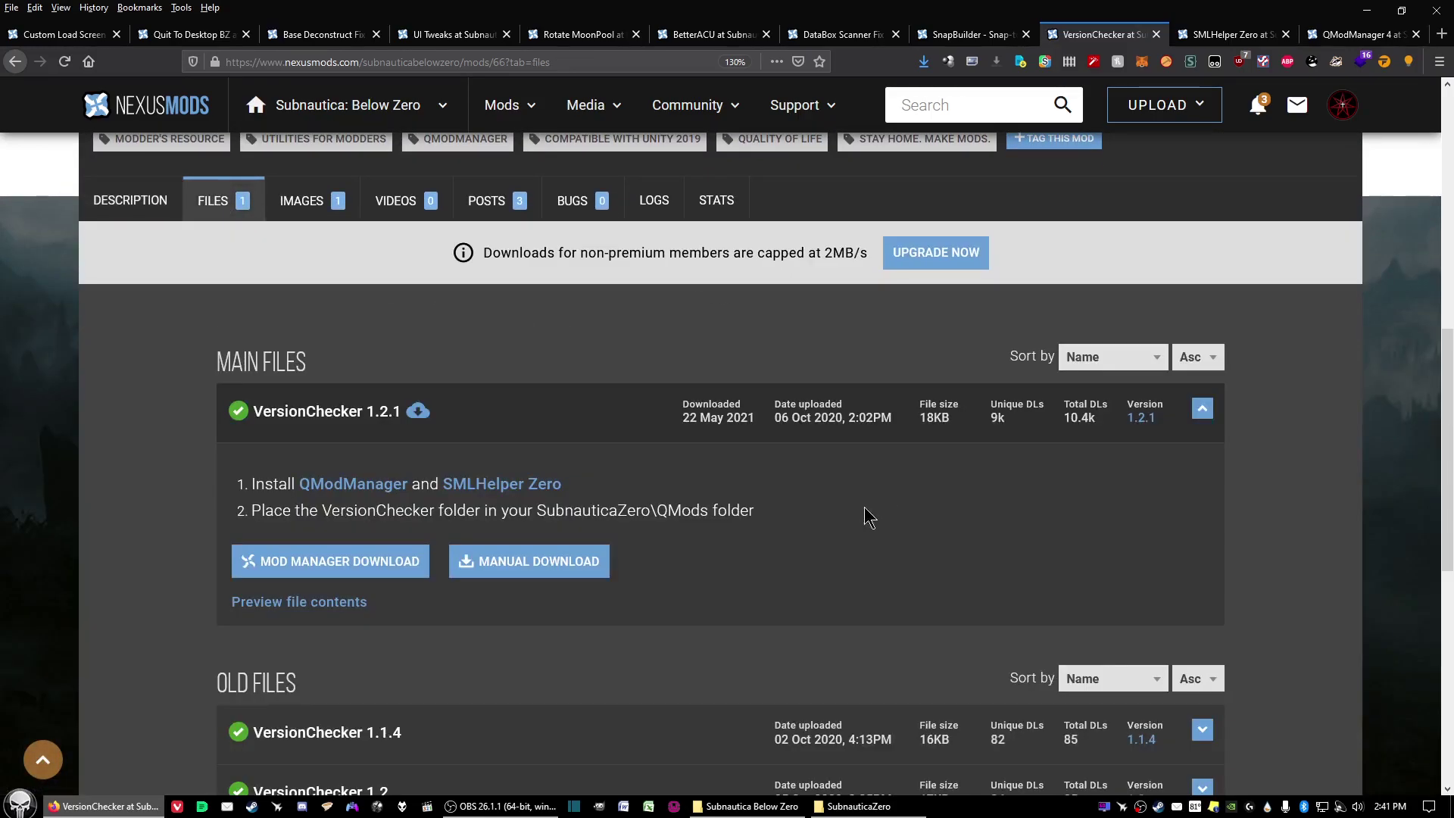
Request the VersionChecker 1.2.1 zip via Manual and Slow Download, cancelling the save prompt.
left_click(540, 568)
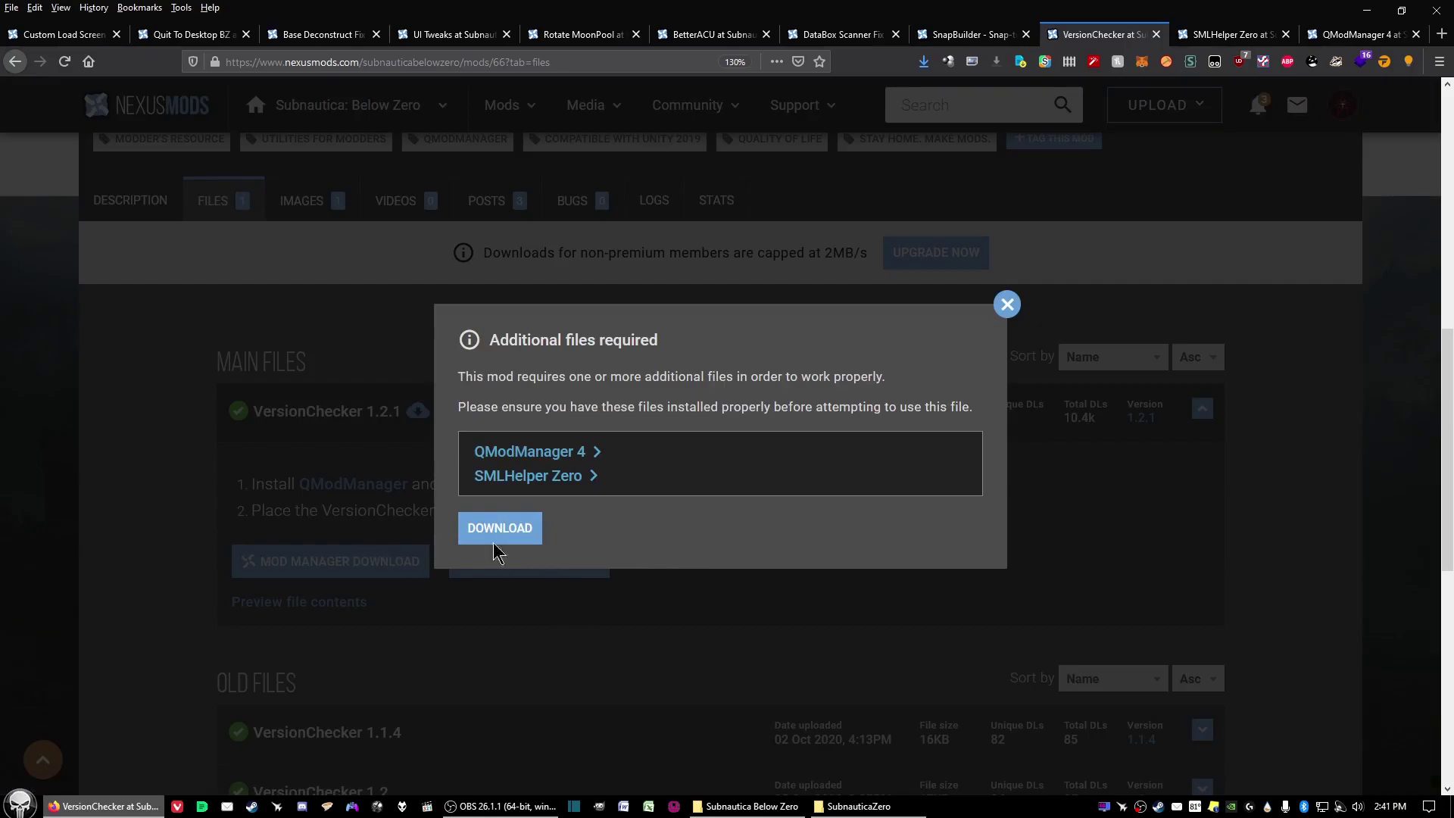
left_click(503, 530)
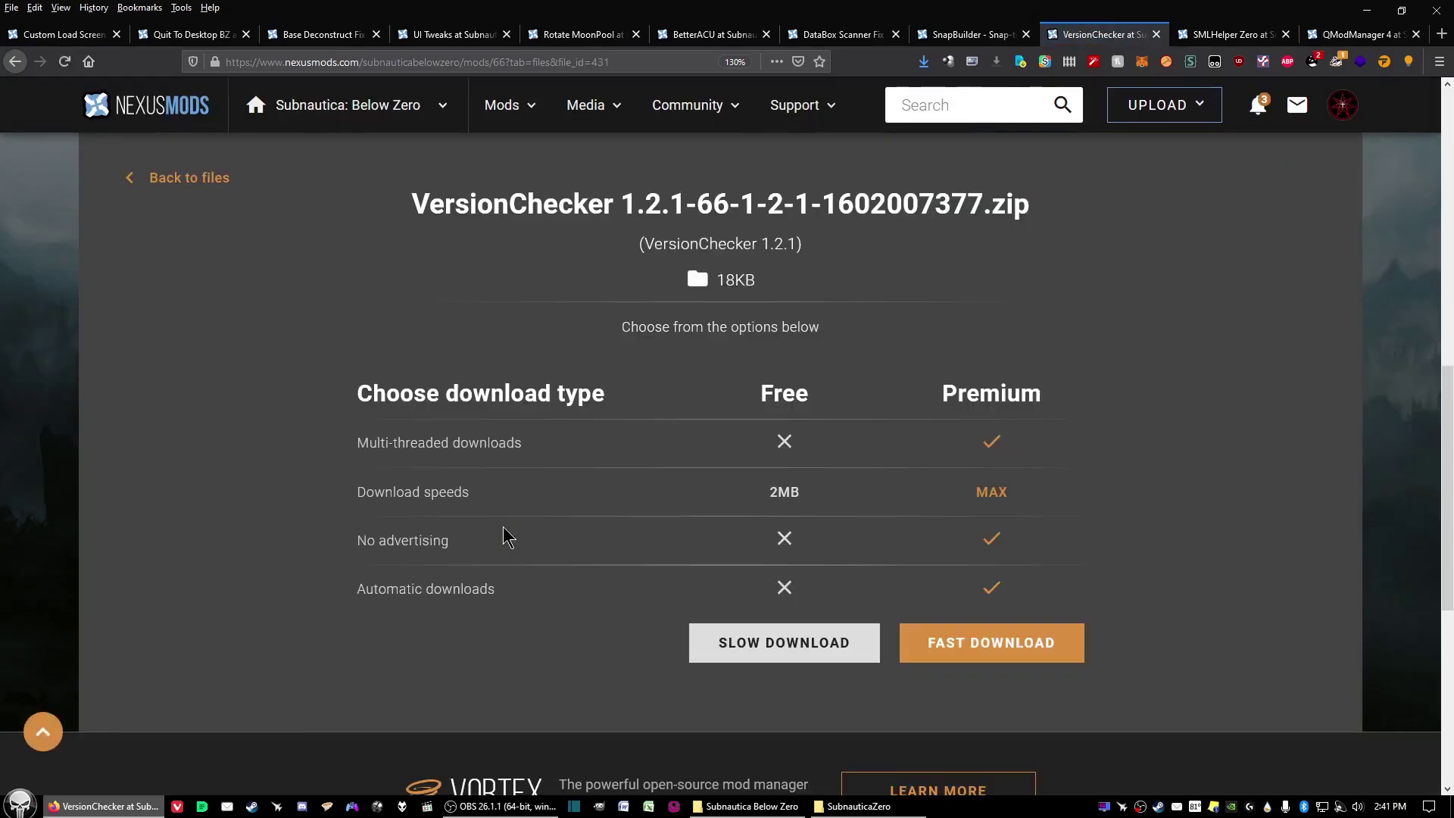
left_click(780, 641)
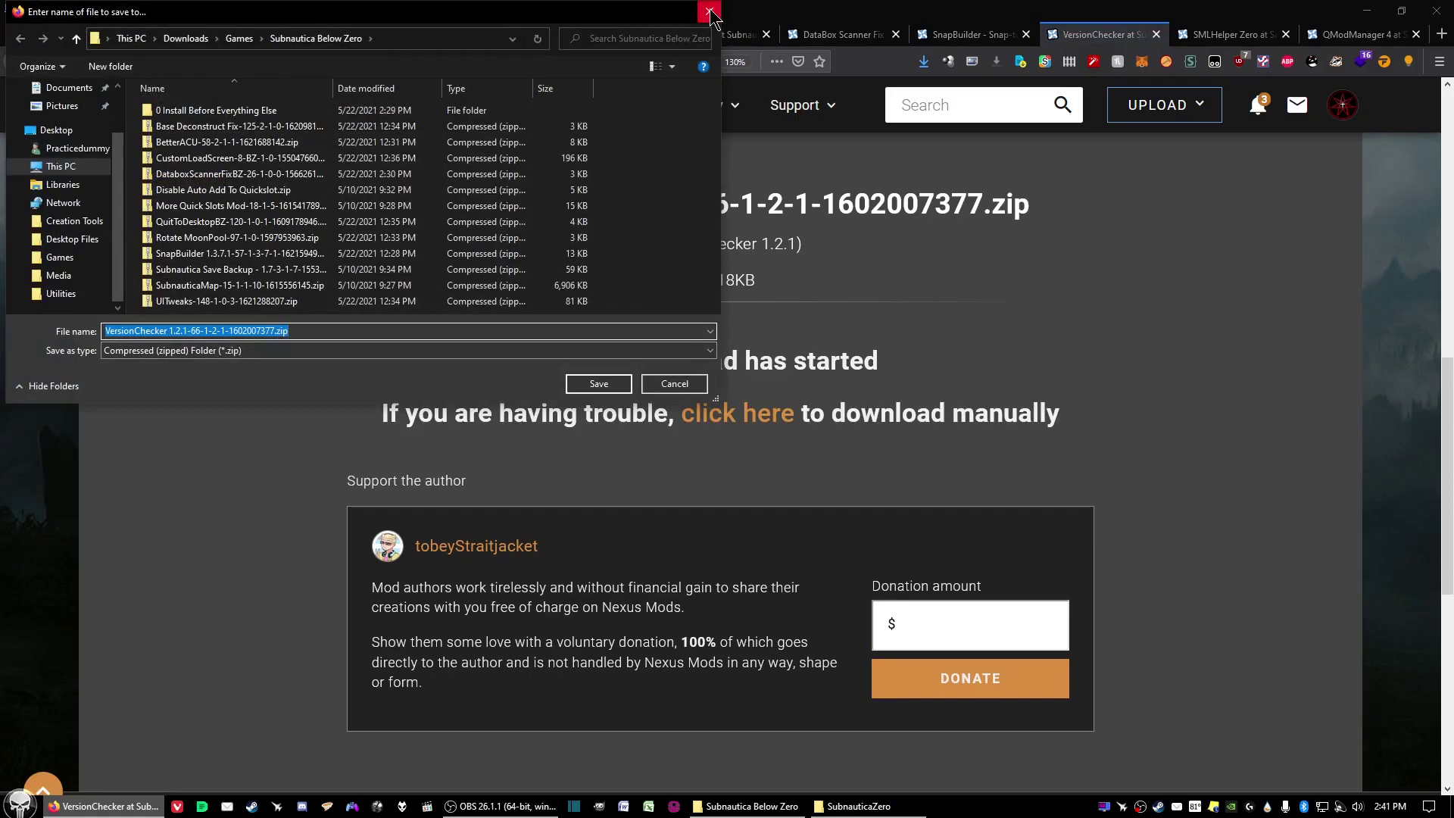
left_click(711, 13)
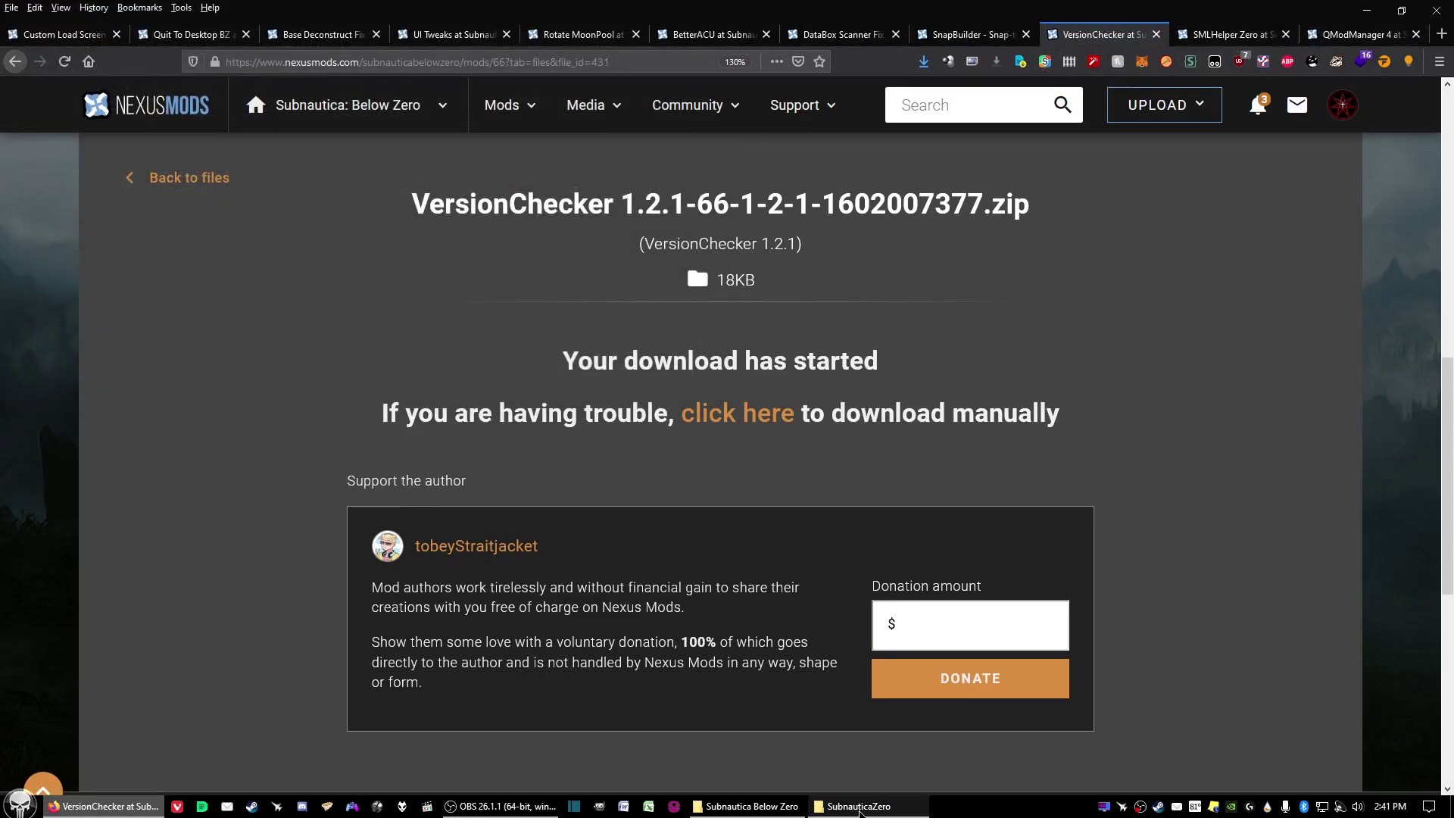
mouse_move(861, 812)
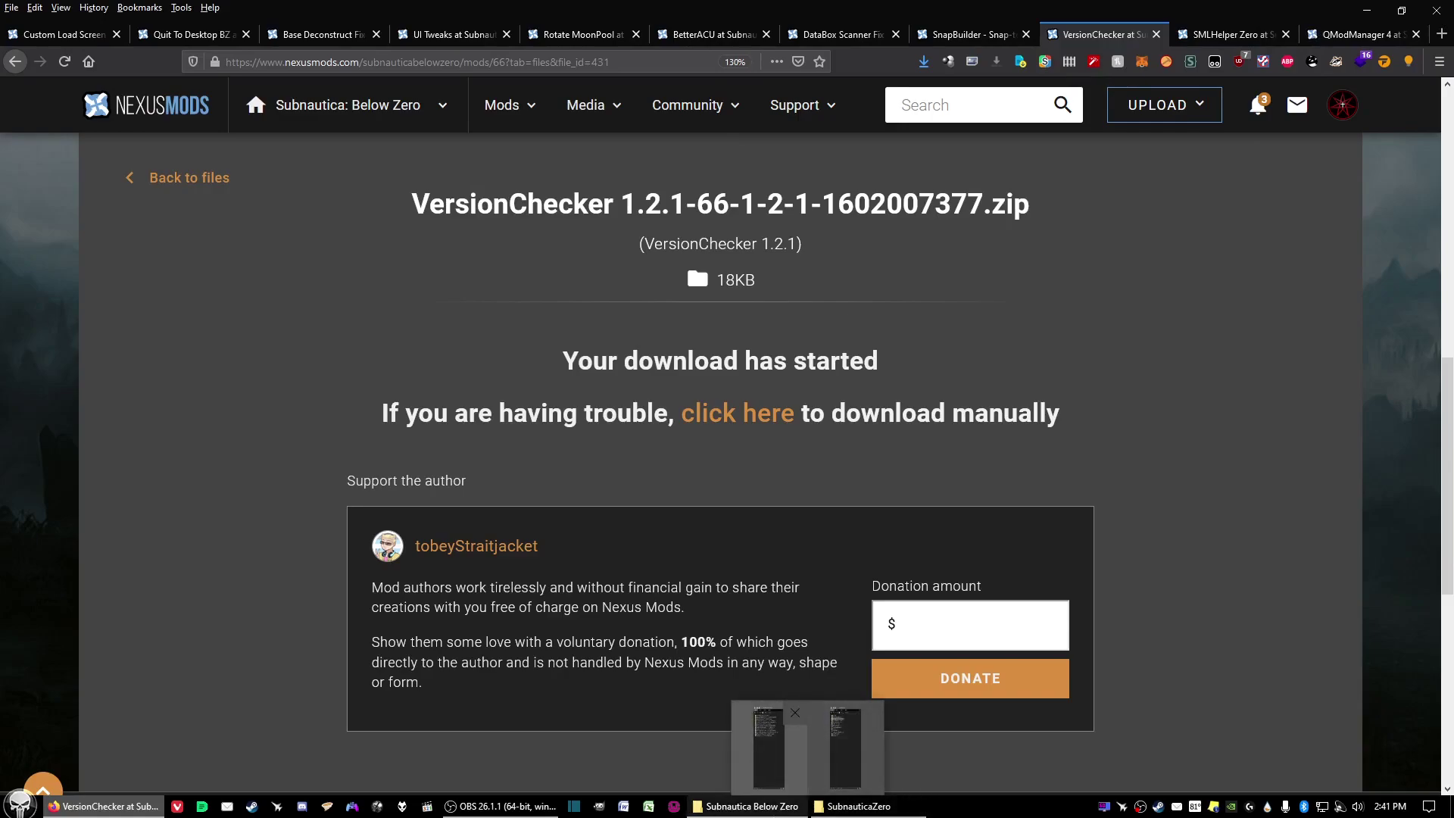
Show the folder with the QModManager installer and mod zips, and close the SubnauticaZero window.
left_click(769, 739)
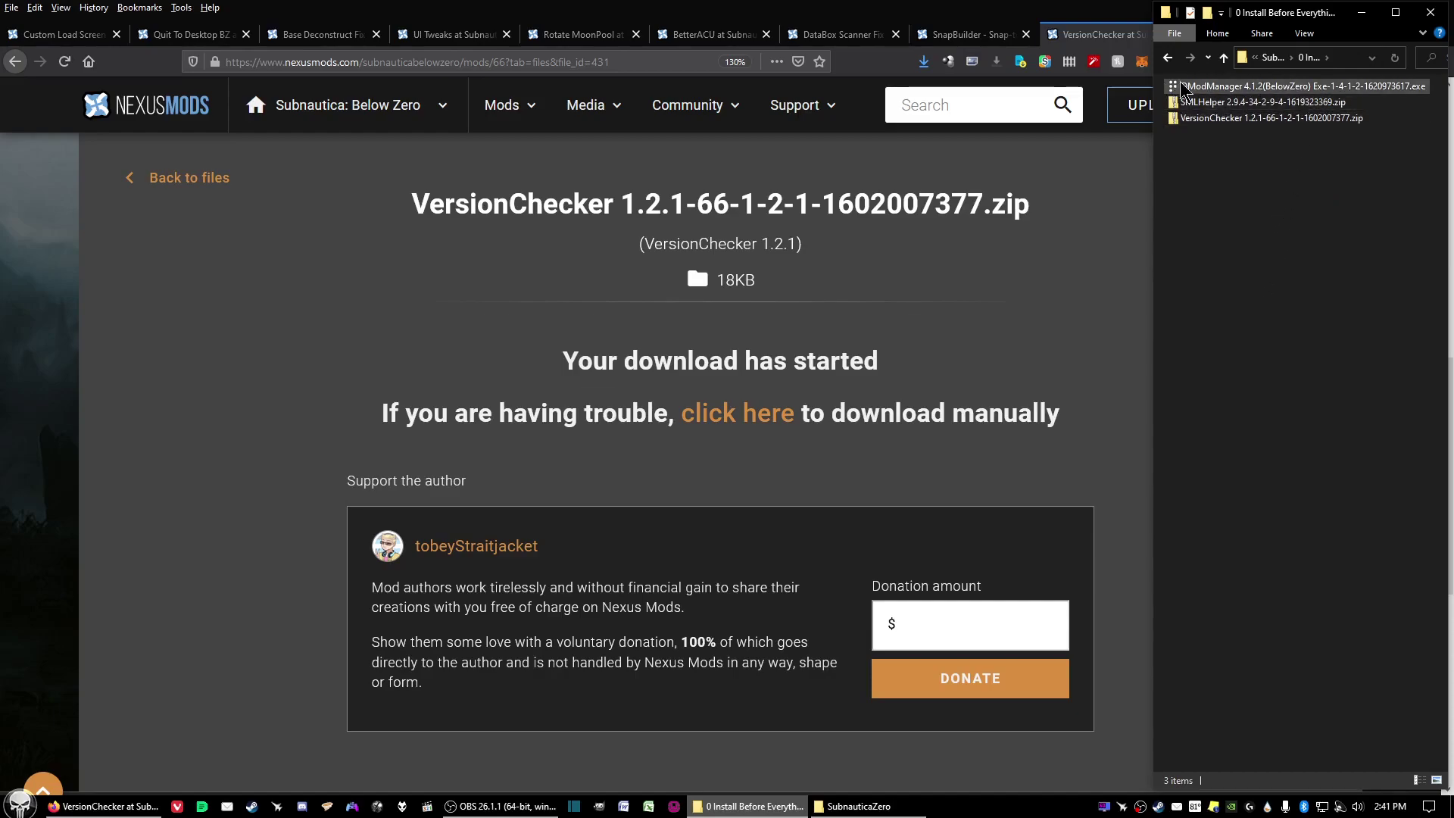
mouse_move(1308, 88)
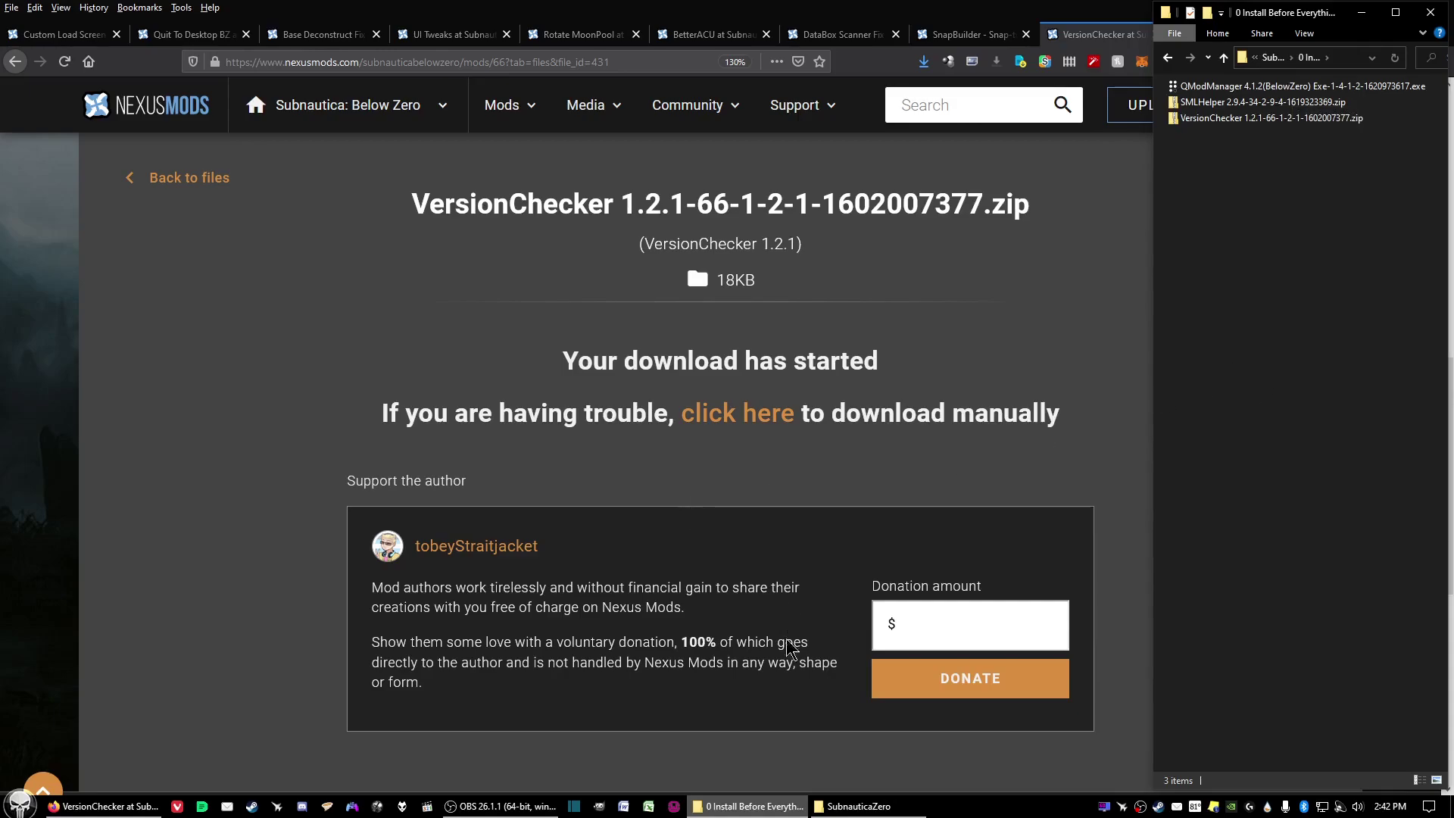
mouse_move(855, 807)
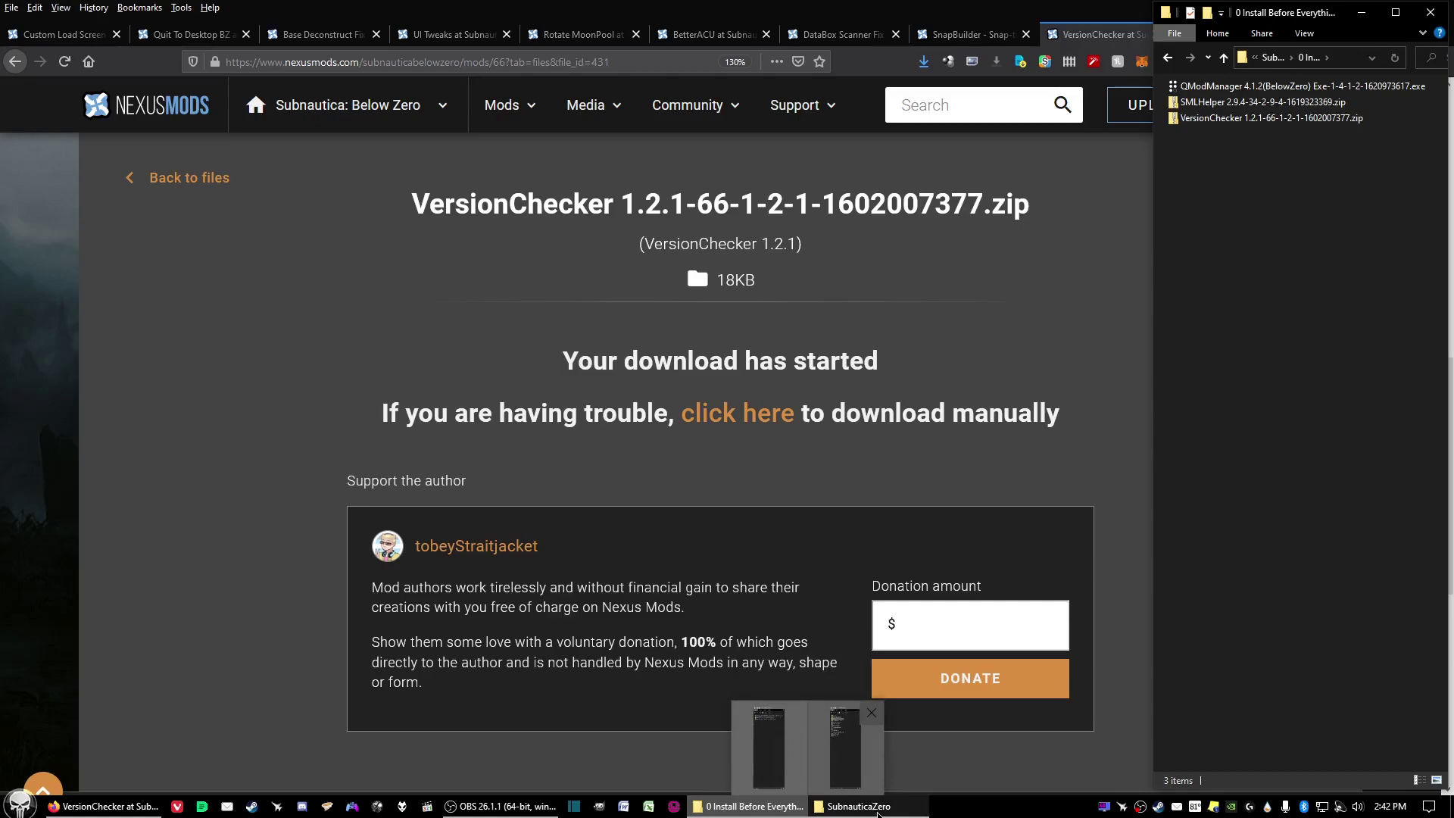
right_click(856, 808)
left_click(883, 780)
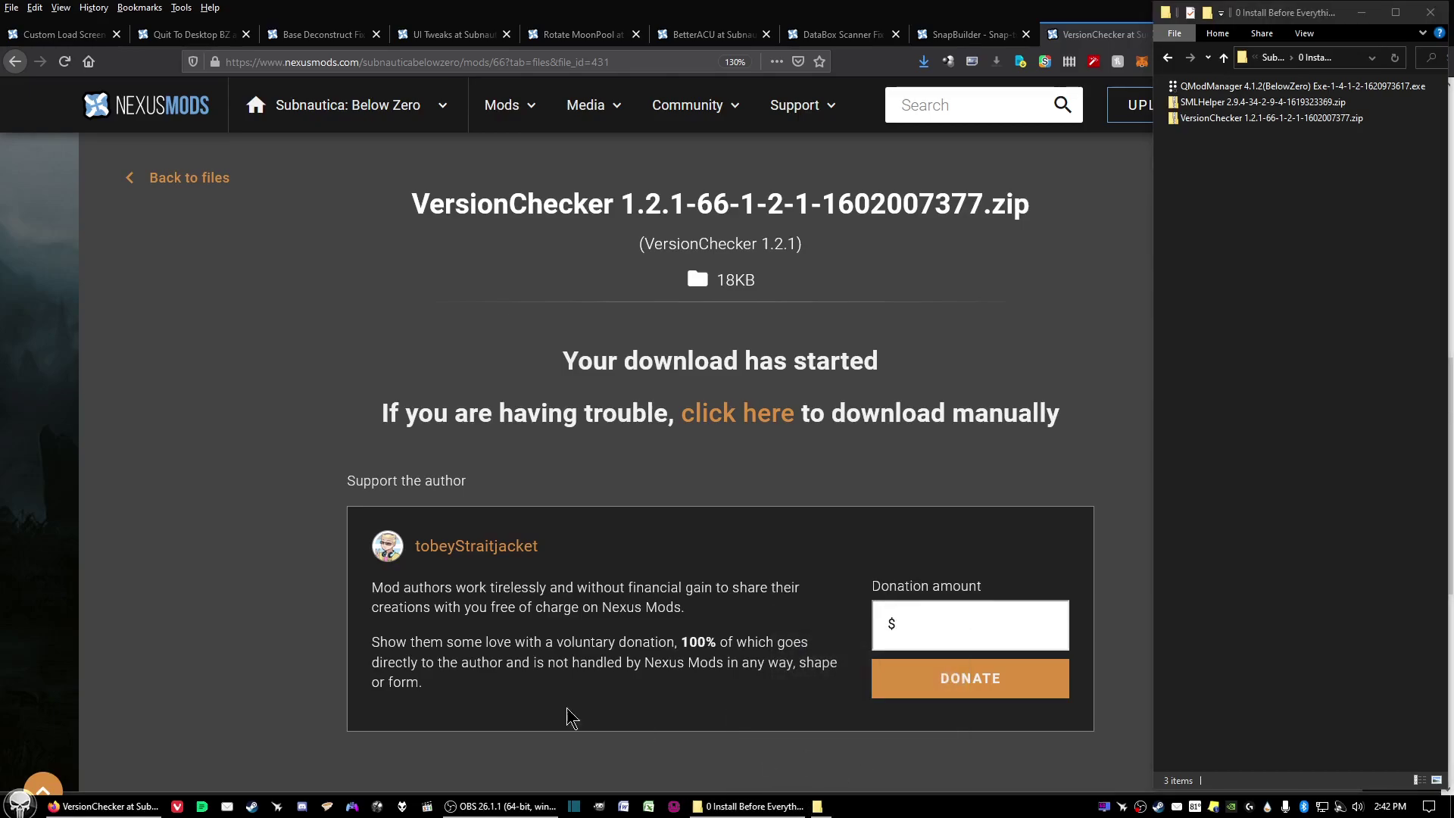
key("super")
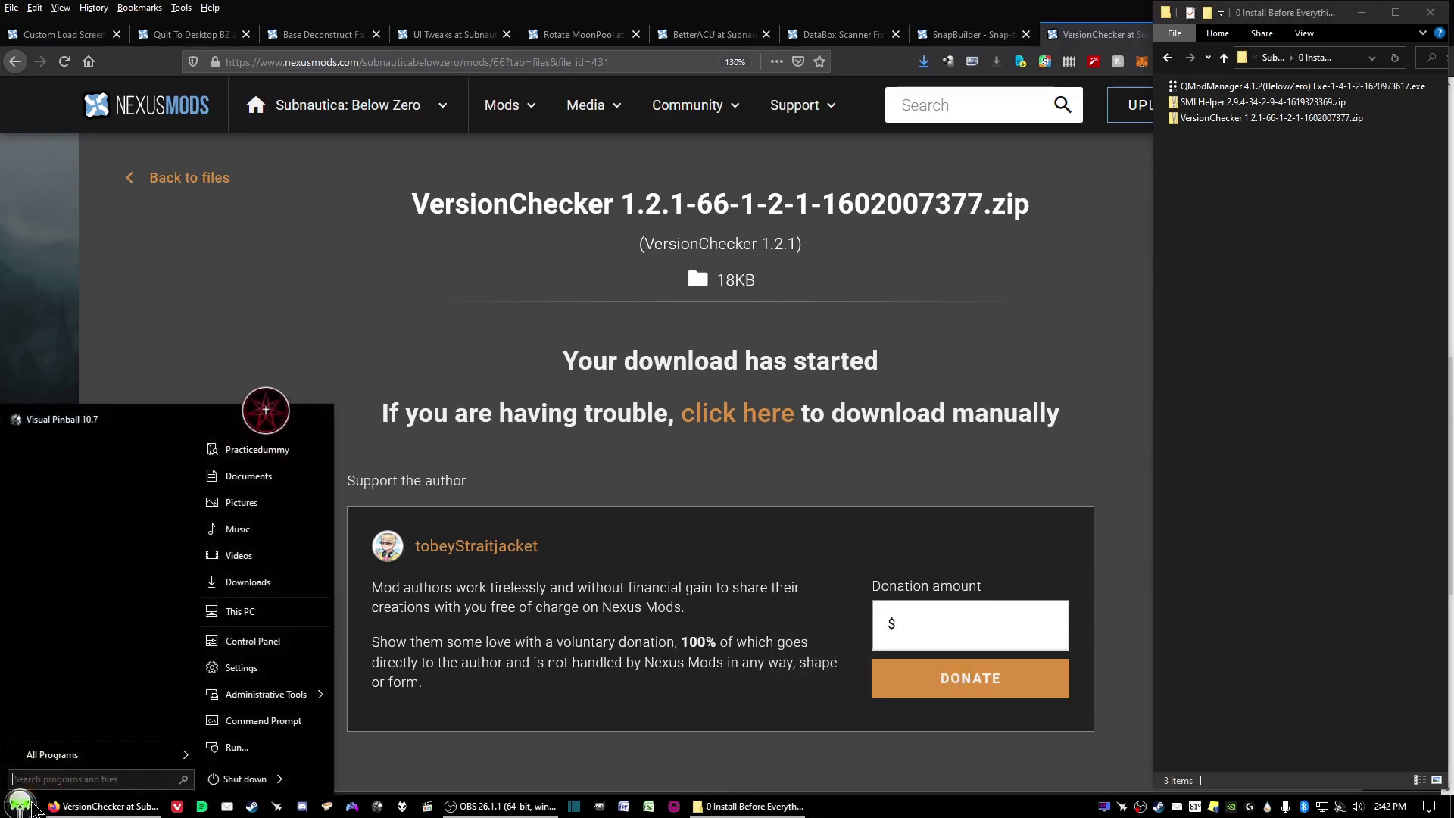
Navigate This PC > C: > Steam > steamapps > common > SubnauticaZero.
left_click(240, 612)
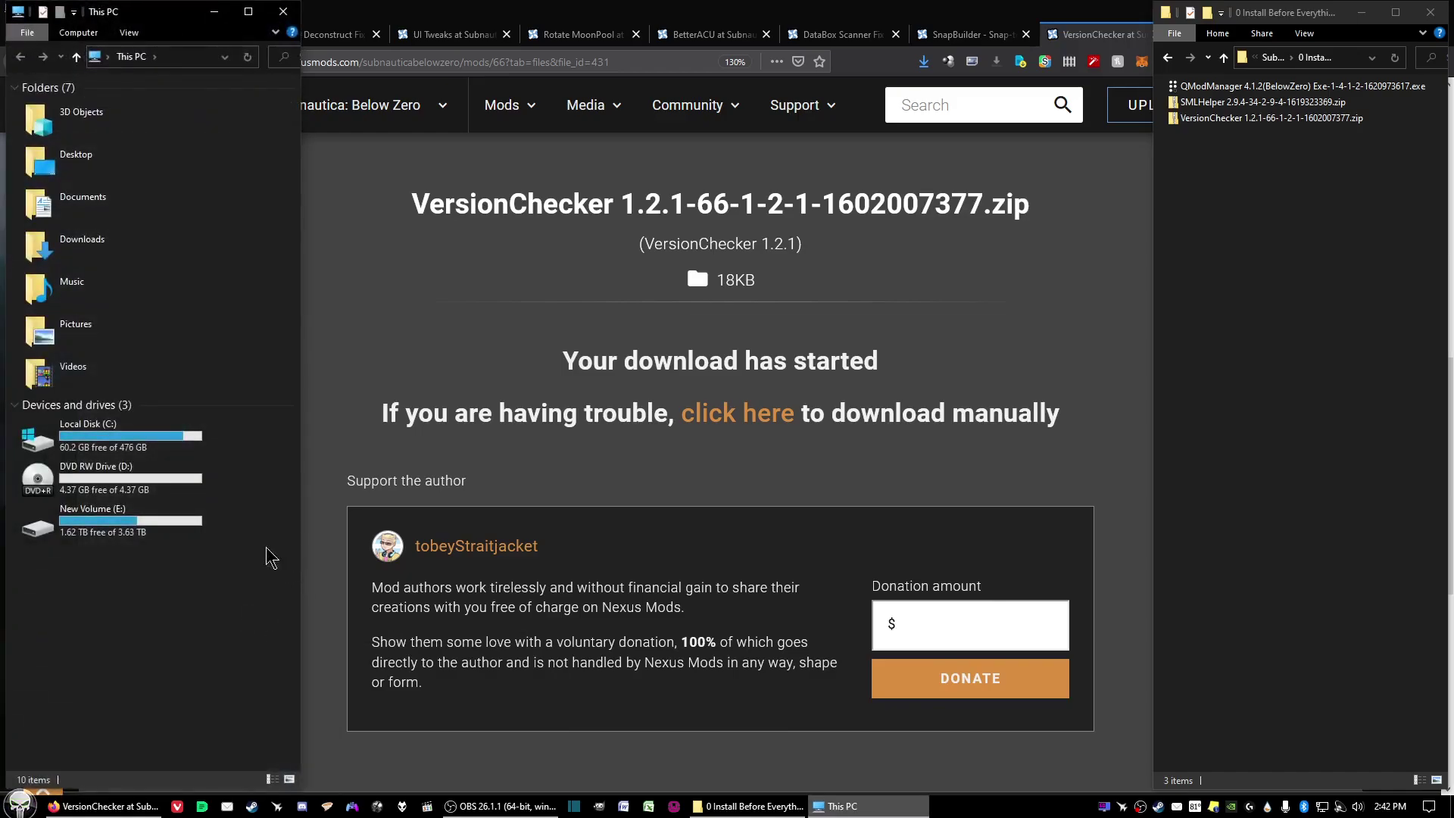
double_click(101, 441)
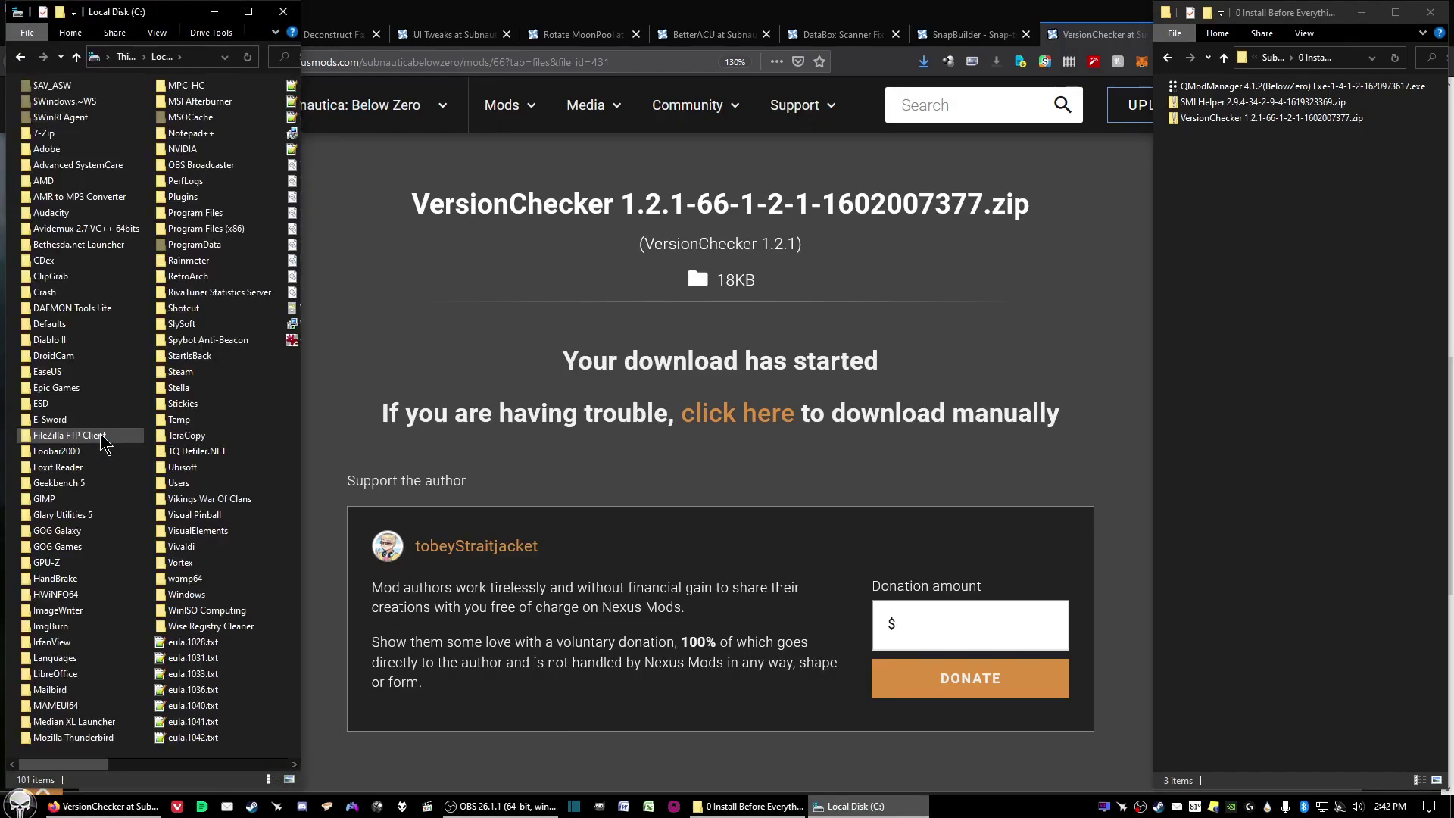
scroll(94, 436, "right", 1)
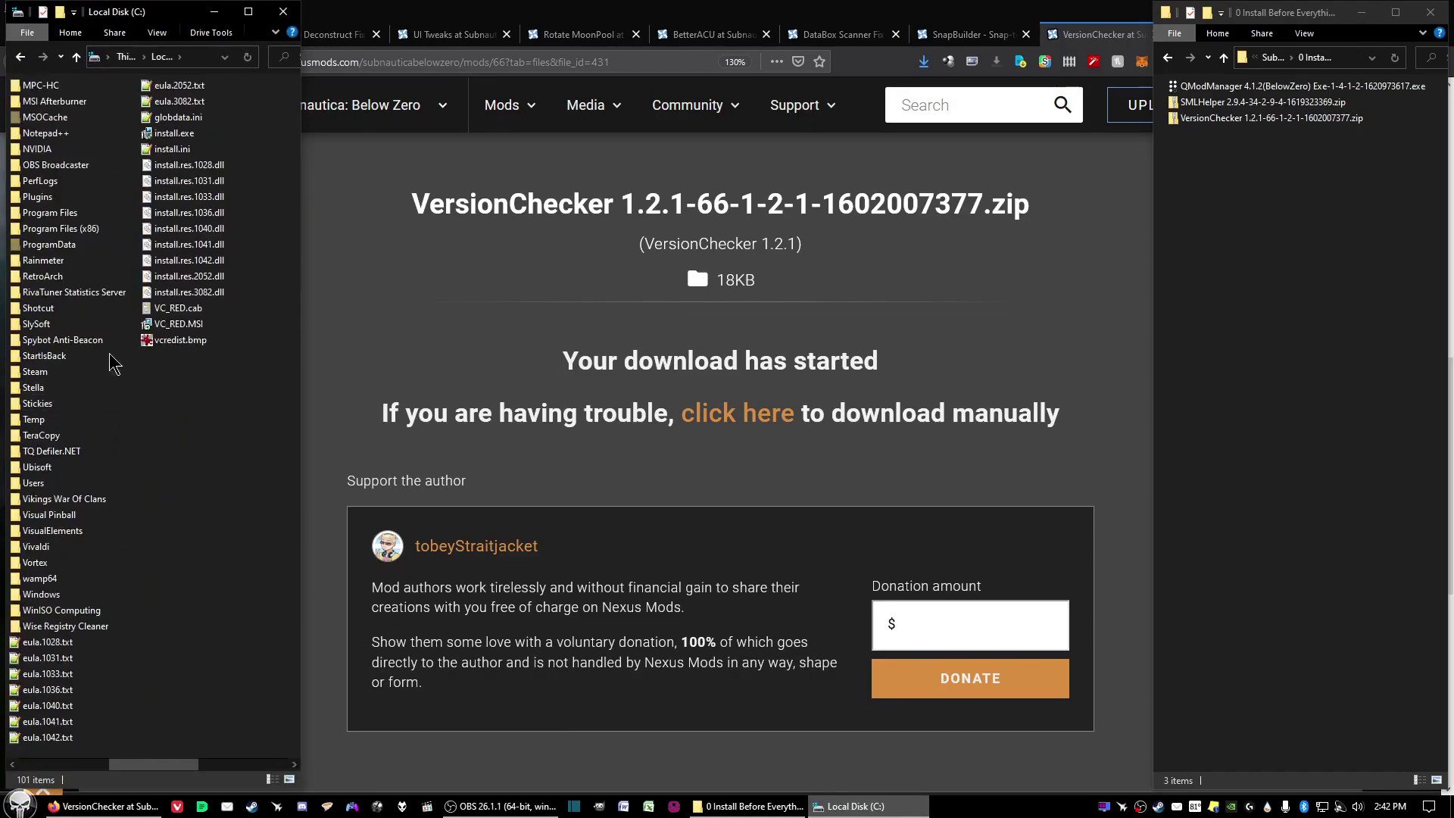
double_click(40, 373)
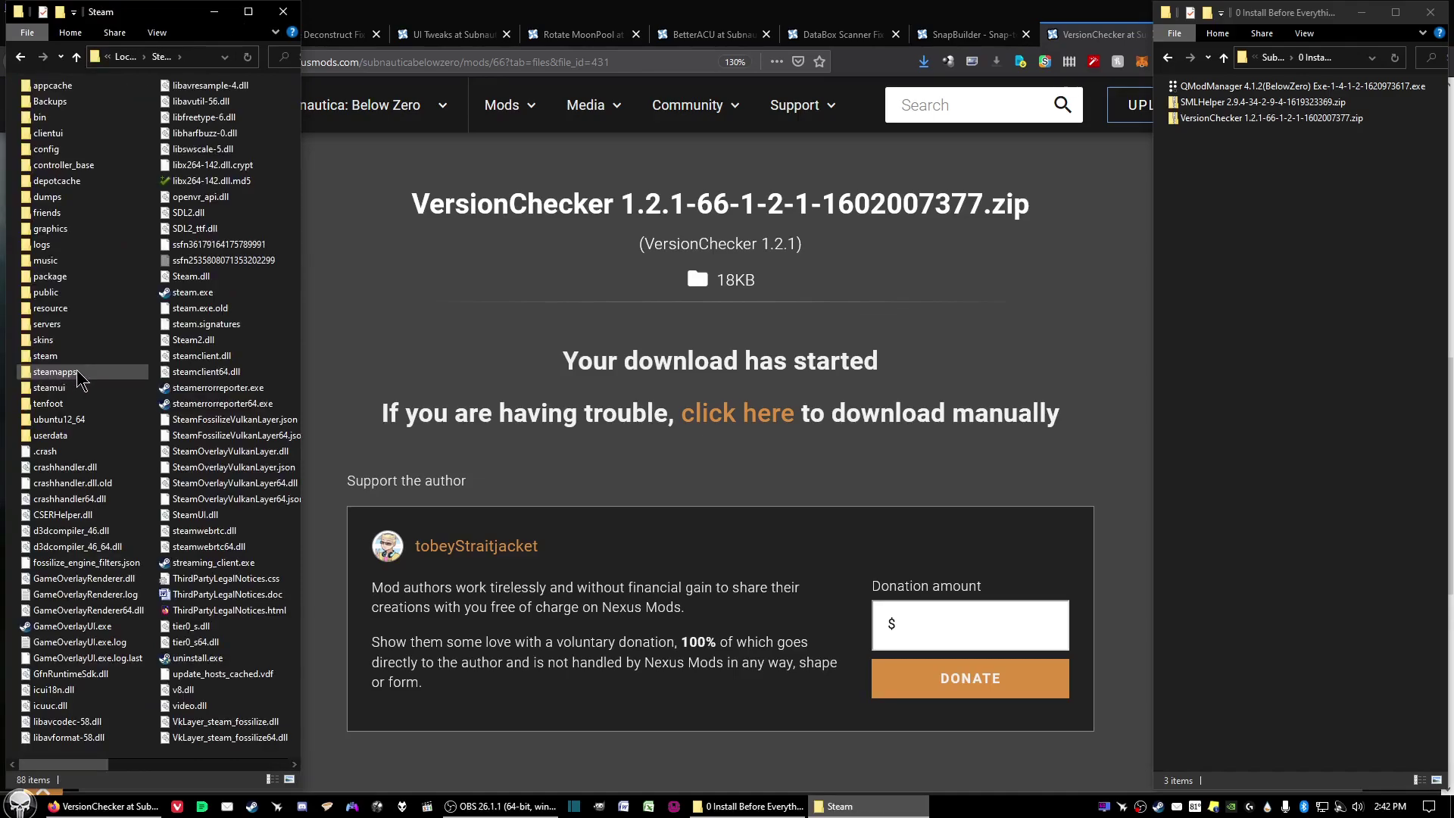
double_click(76, 372)
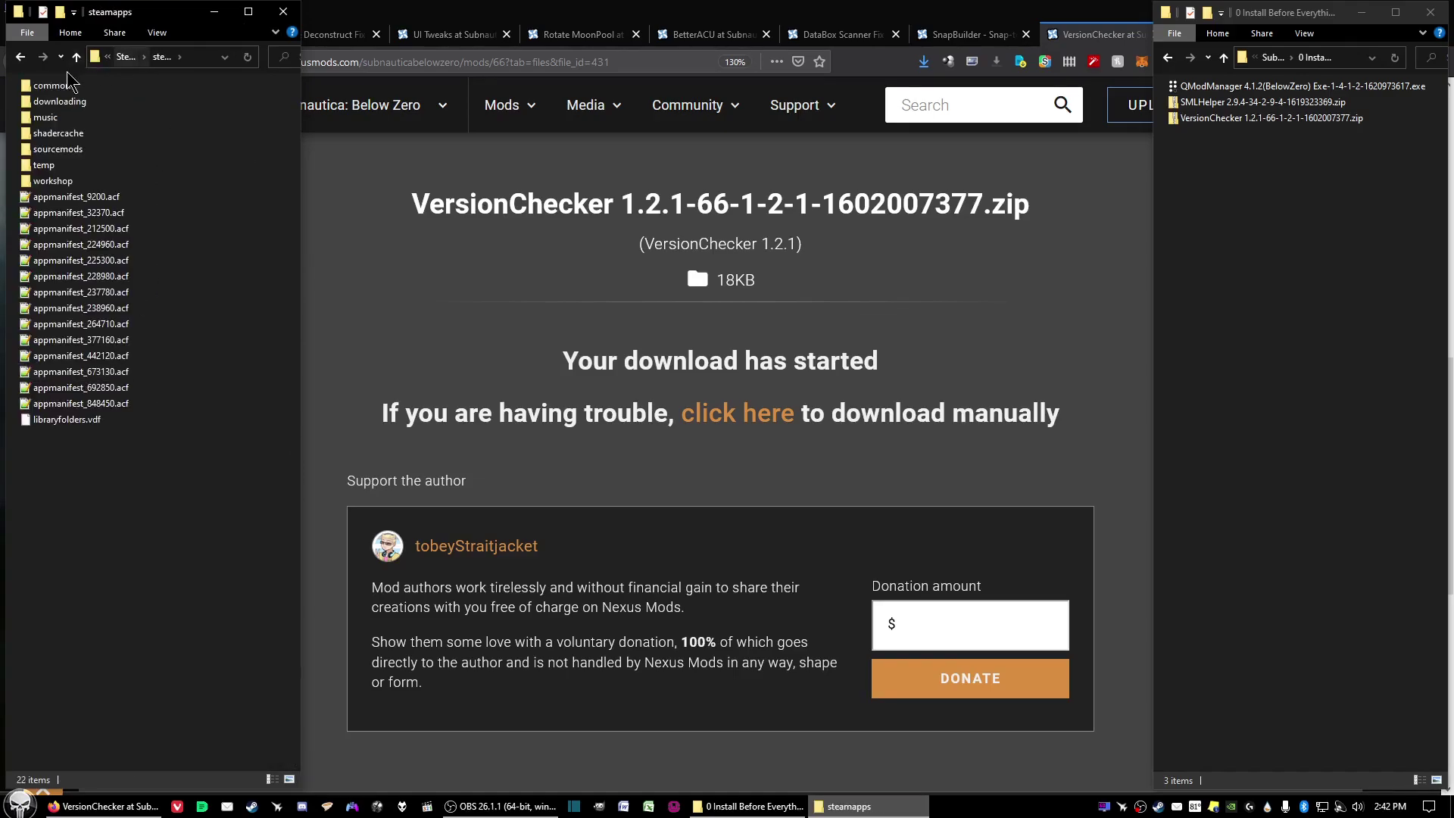
double_click(55, 93)
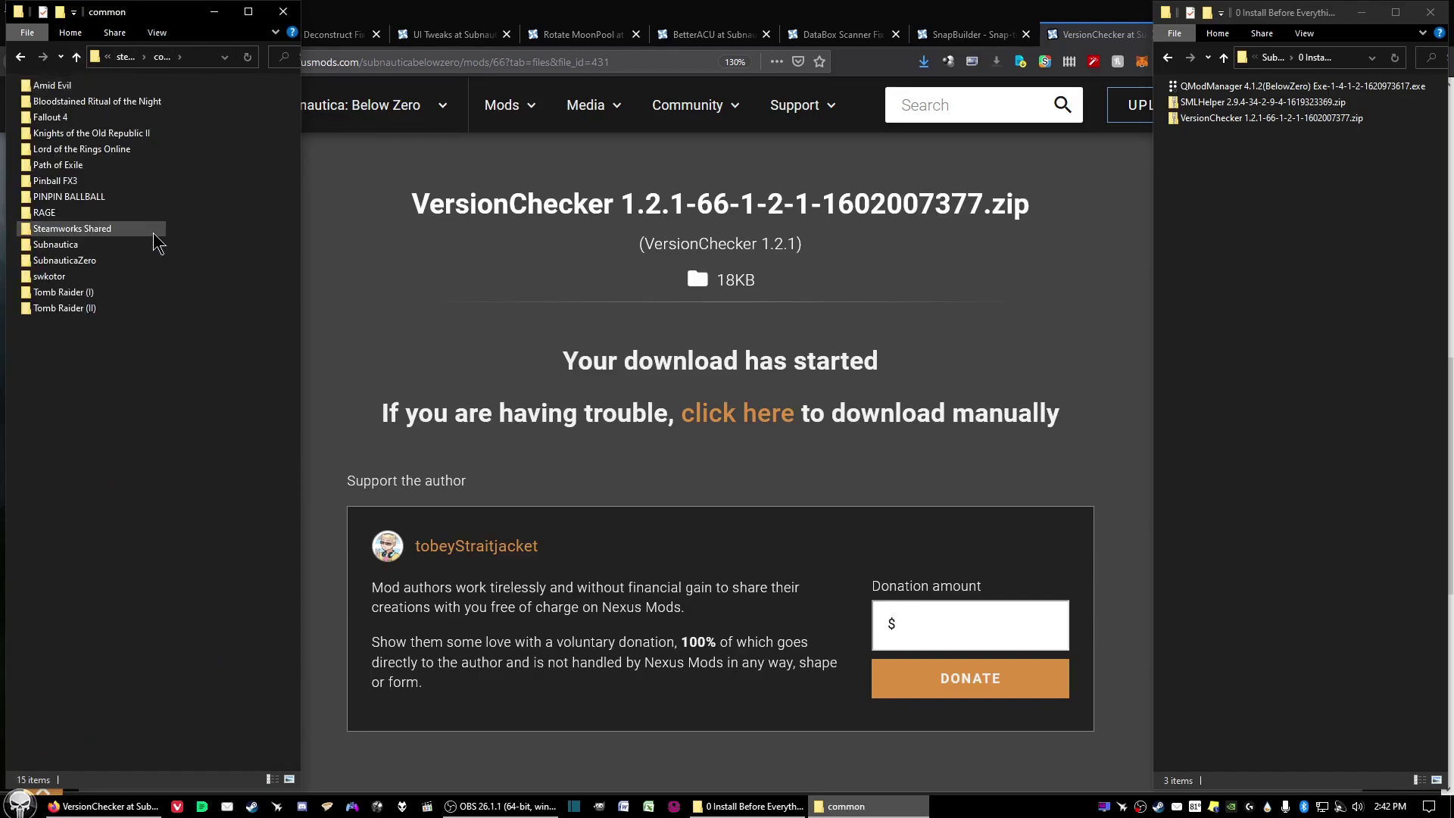
double_click(93, 263)
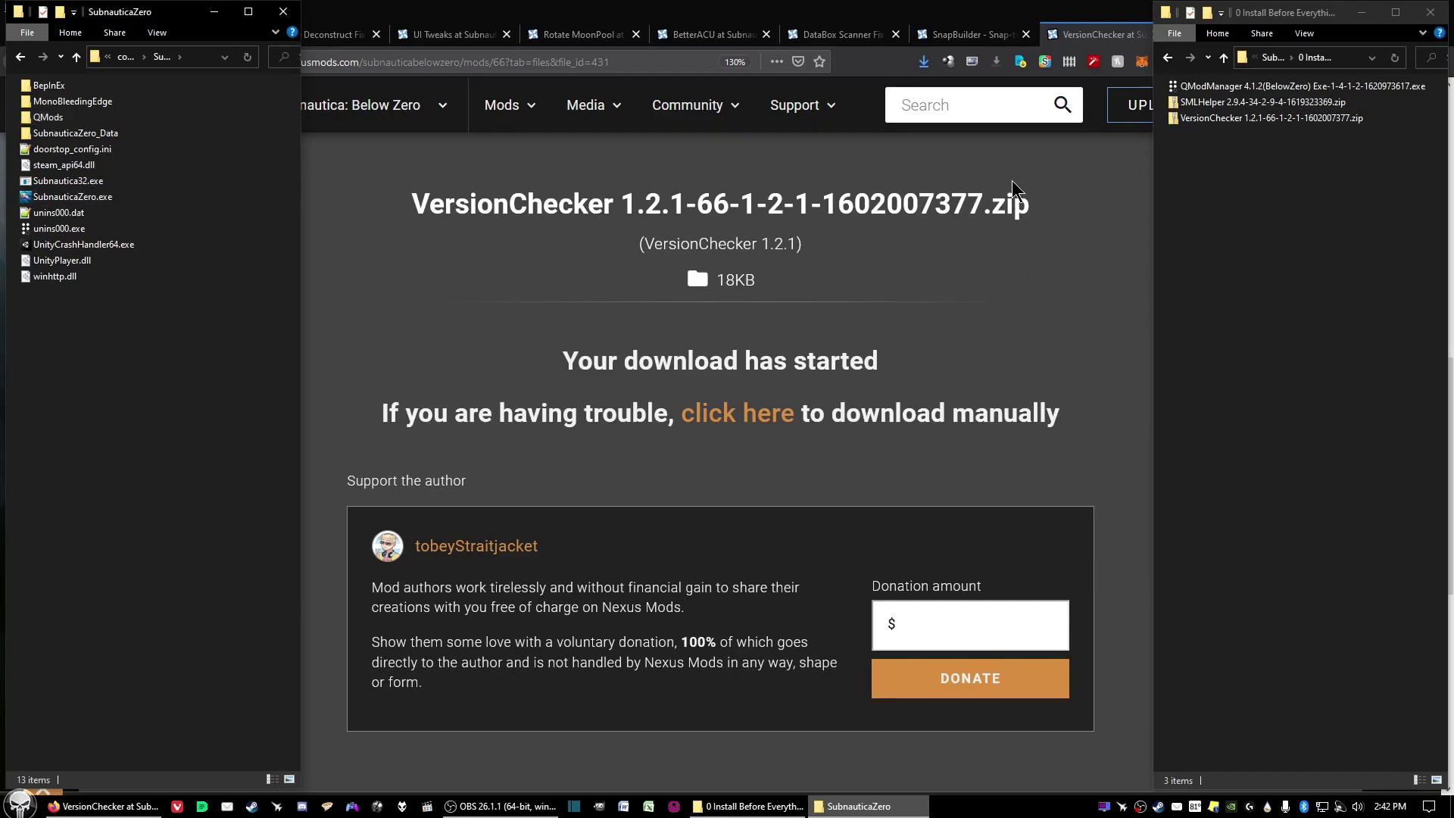
double_click(1233, 90)
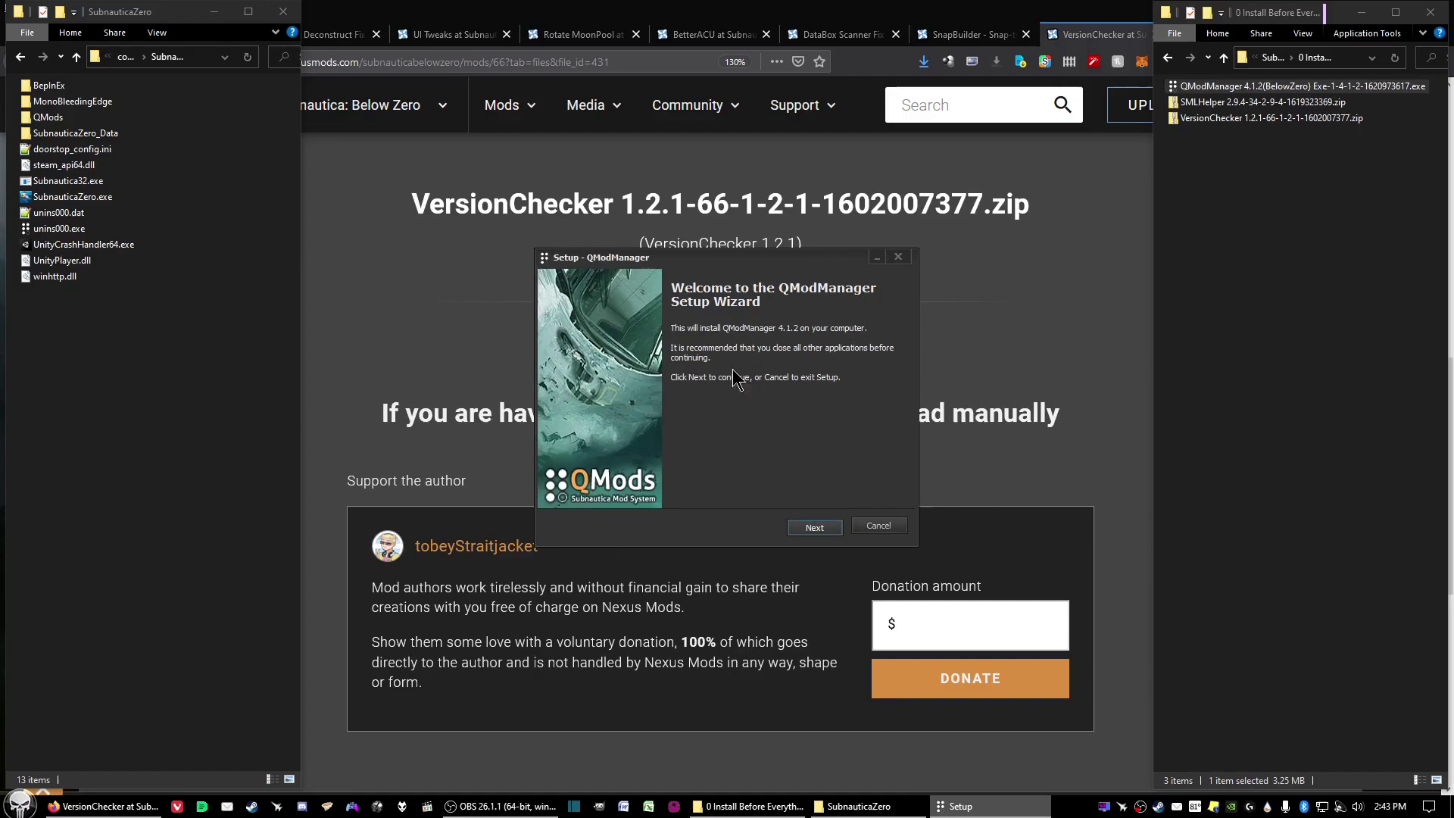
left_click(816, 531)
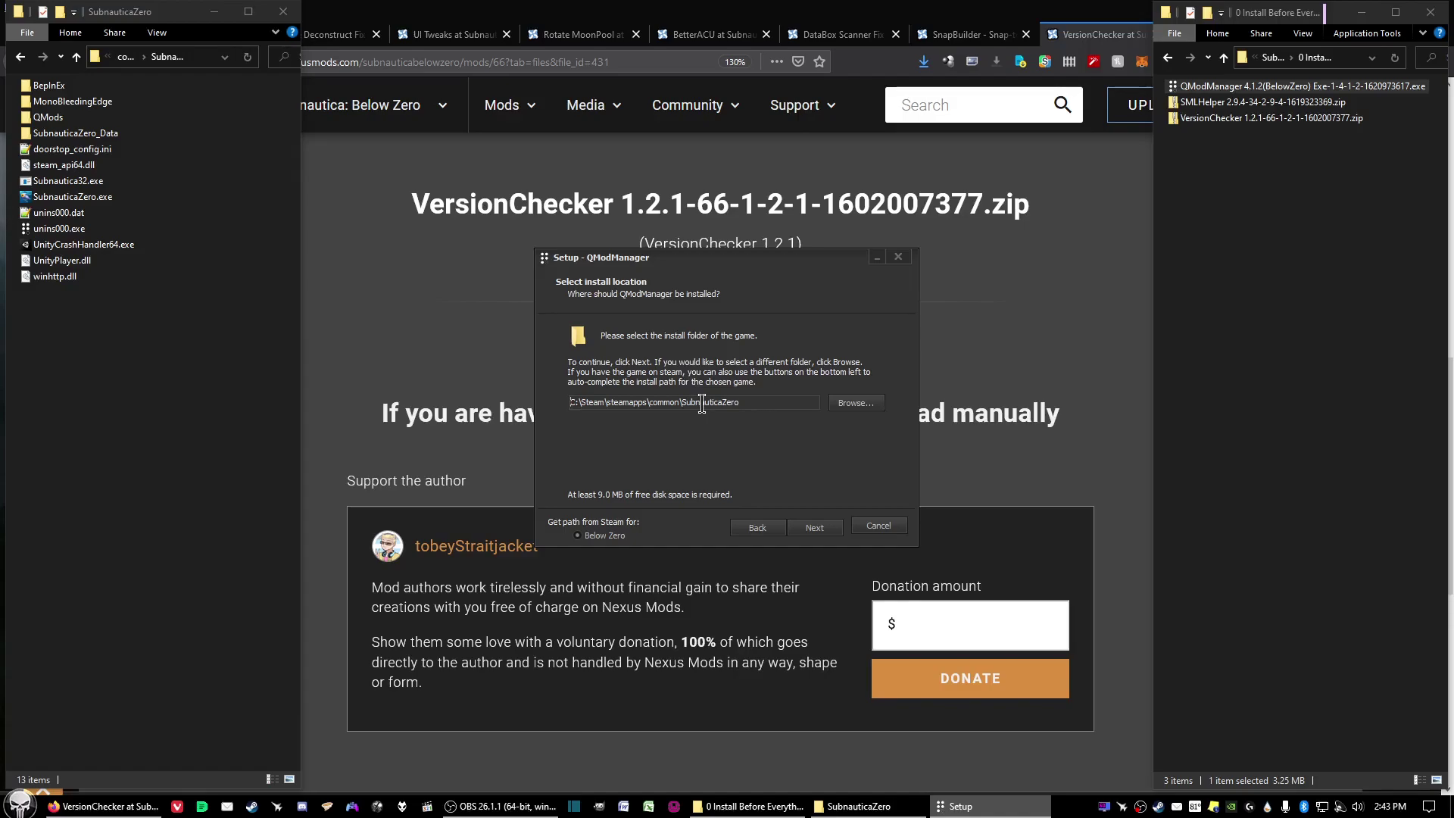
left_click(815, 528)
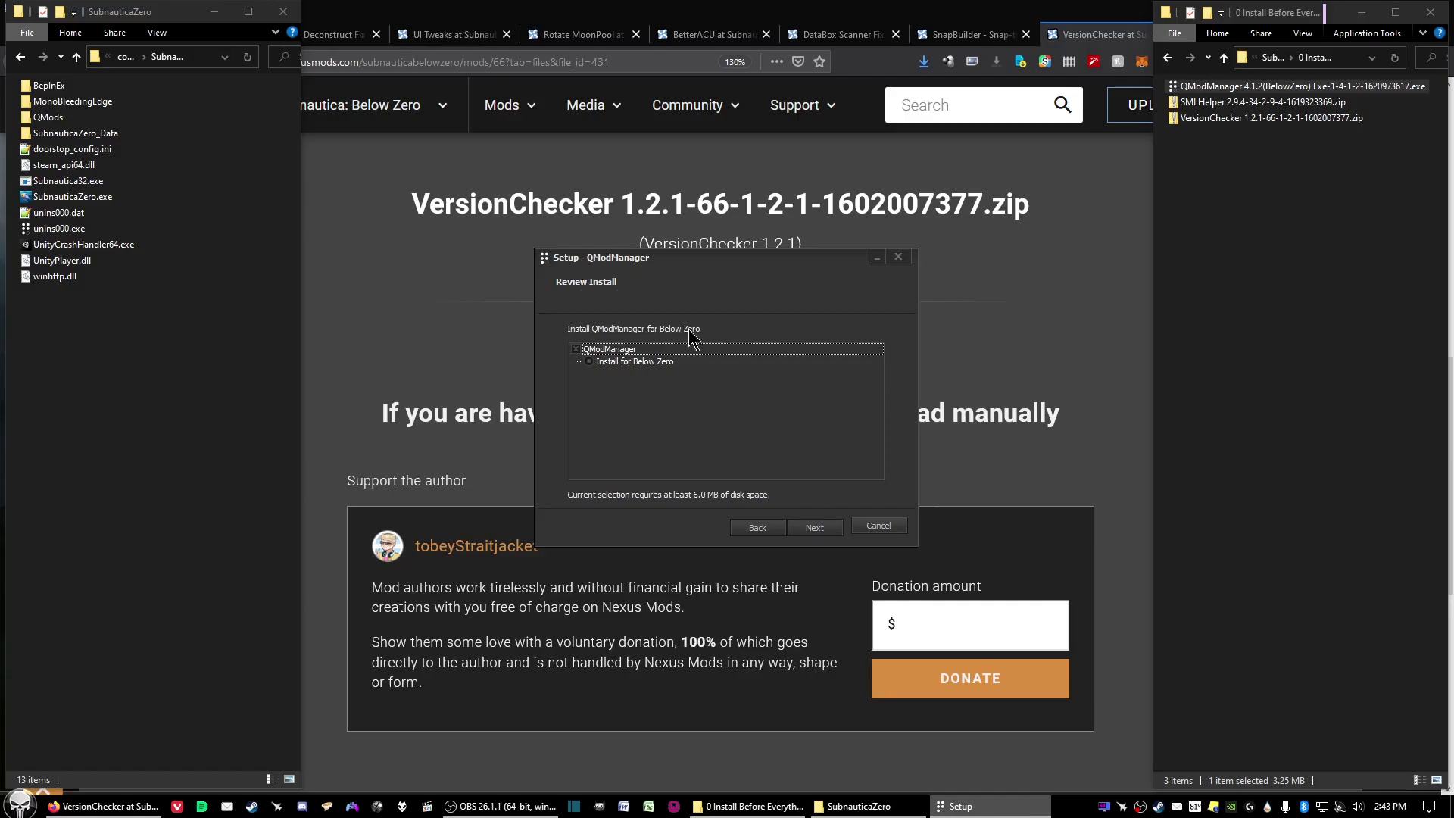
left_click(817, 533)
left_click(818, 533)
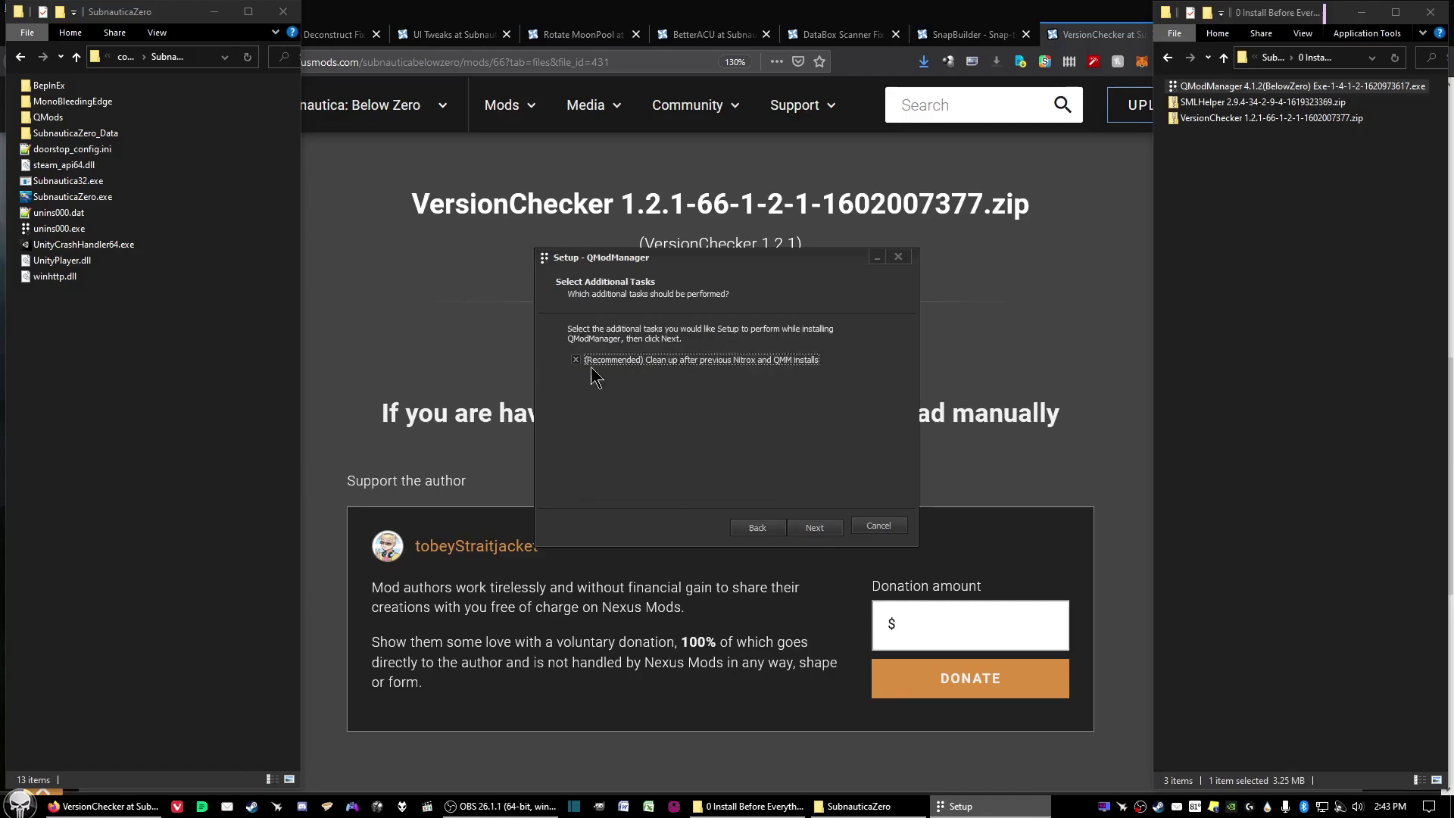
left_click(824, 530)
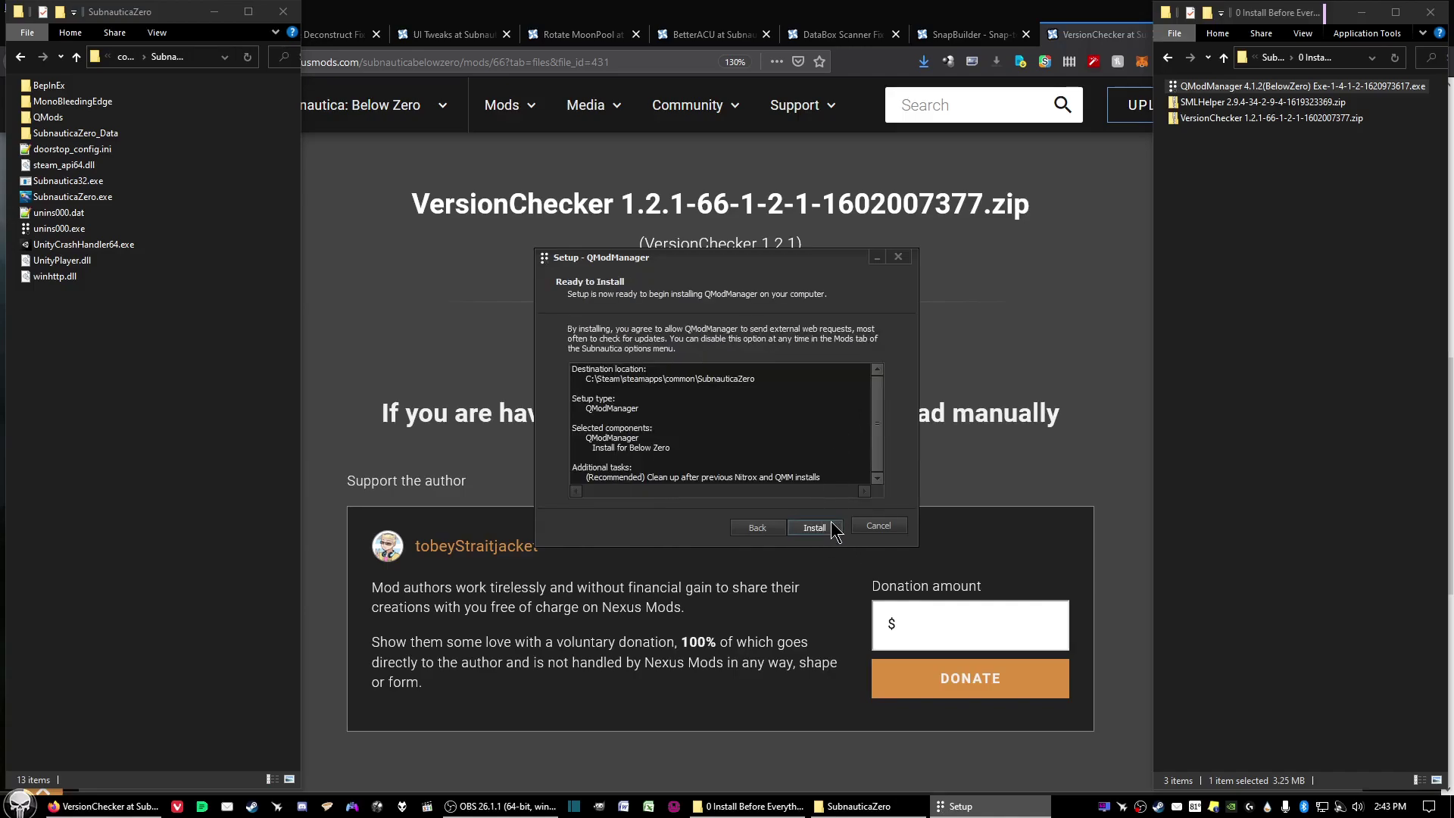
left_click(906, 260)
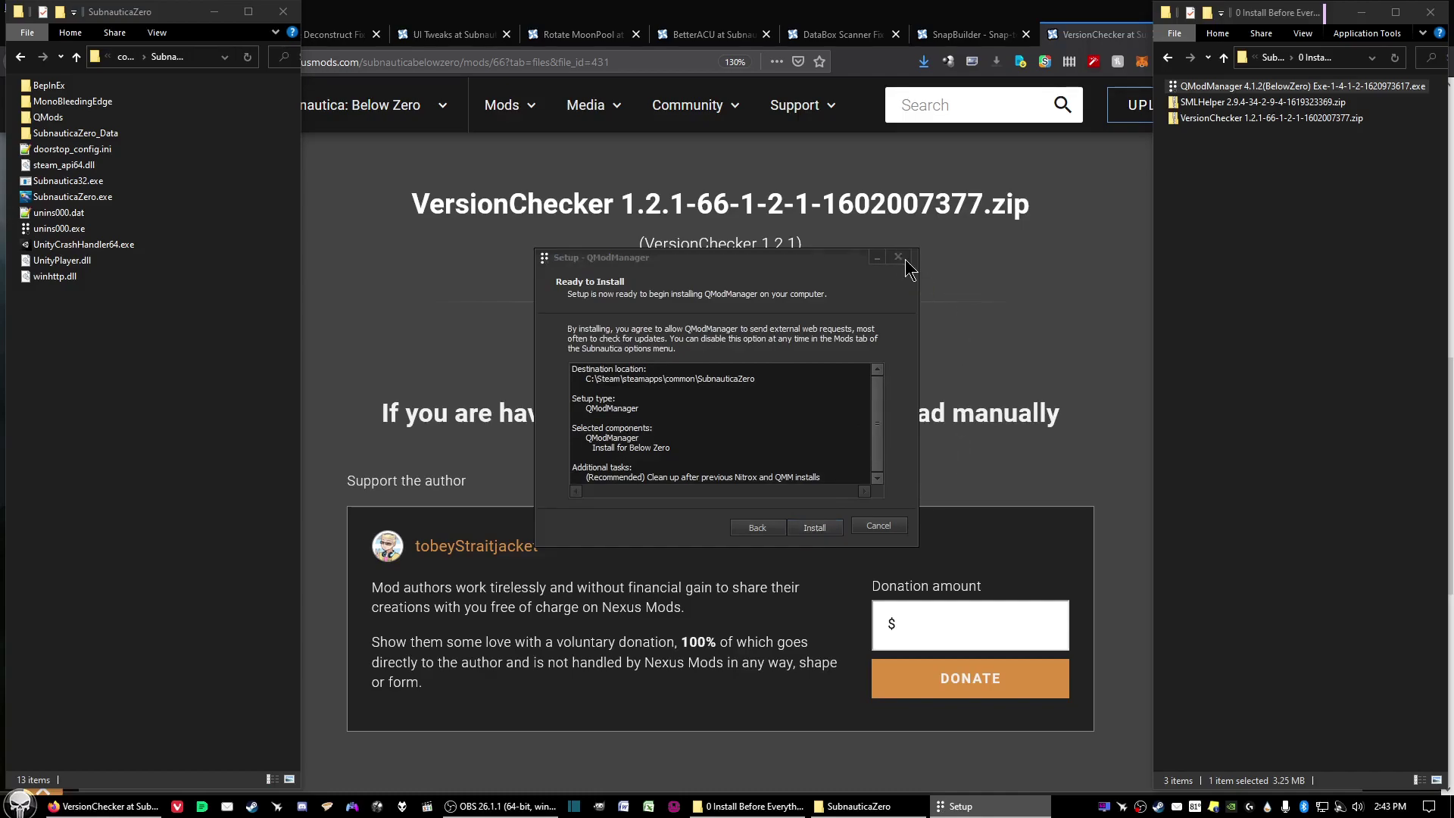
left_click(790, 461)
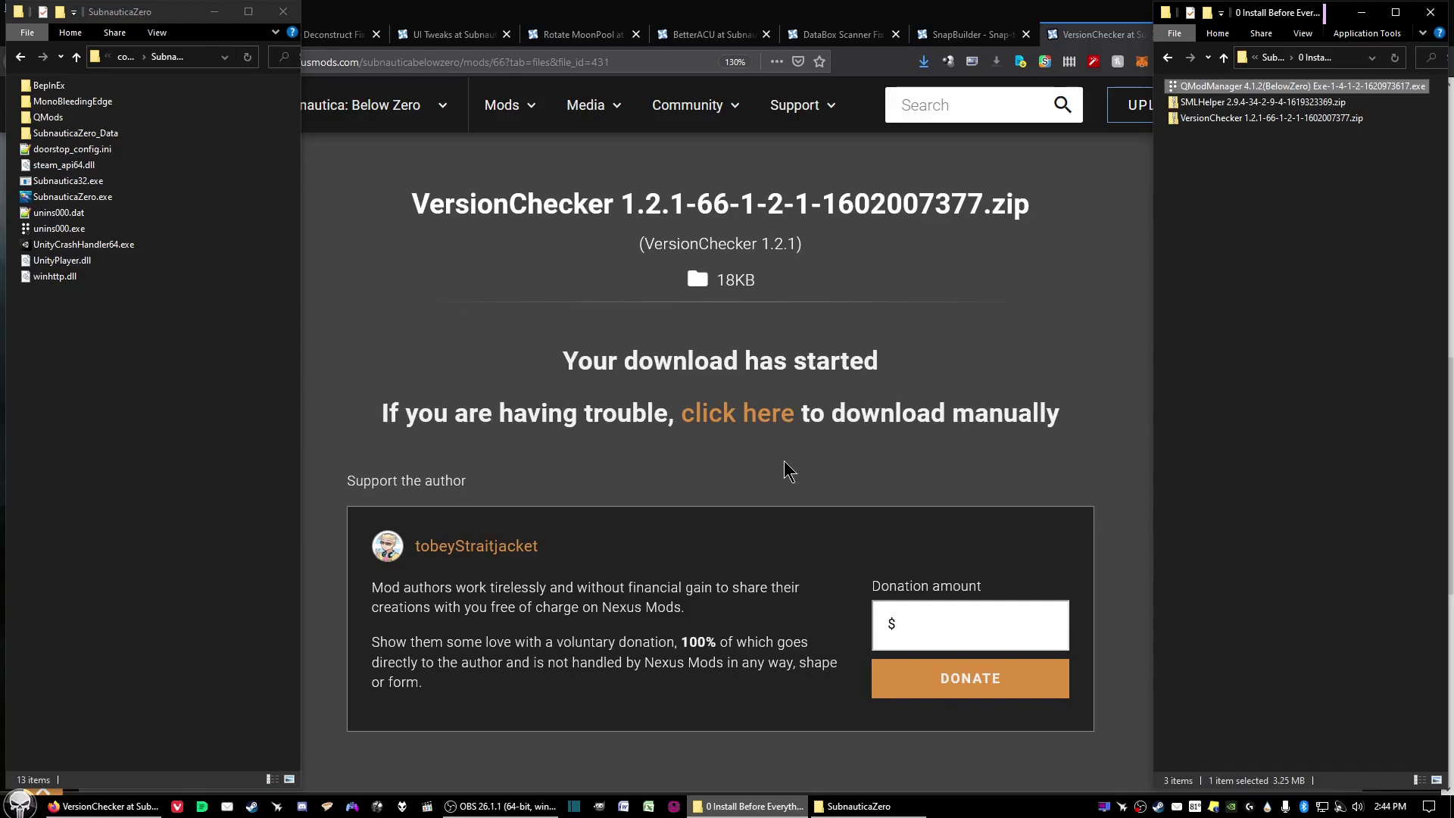
Extract the SMLHelper zip with 7-Zip Extract Here, then open the game's QMods folder.
left_click(1215, 106)
right_click(1215, 106)
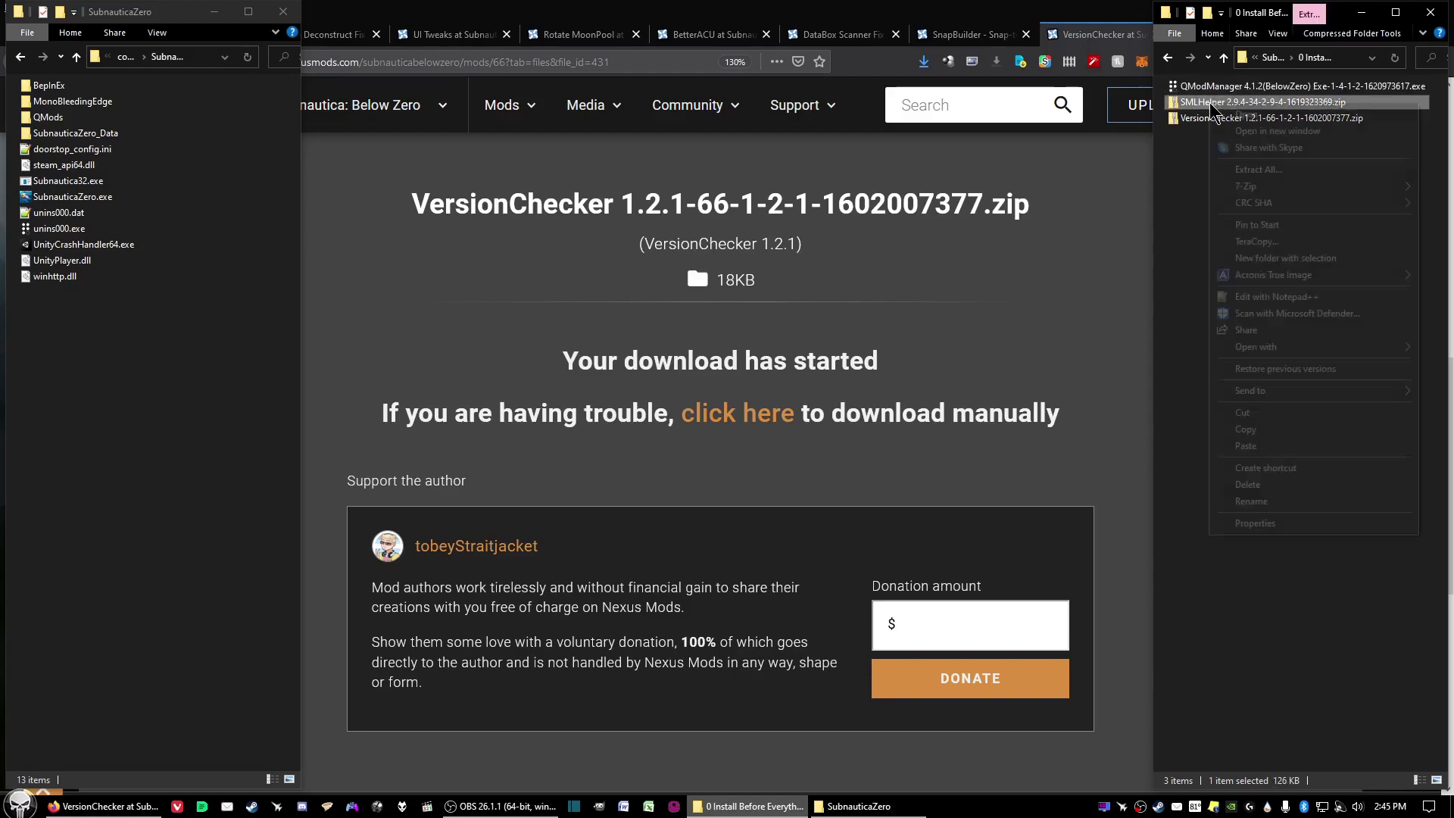
mouse_move(1246, 189)
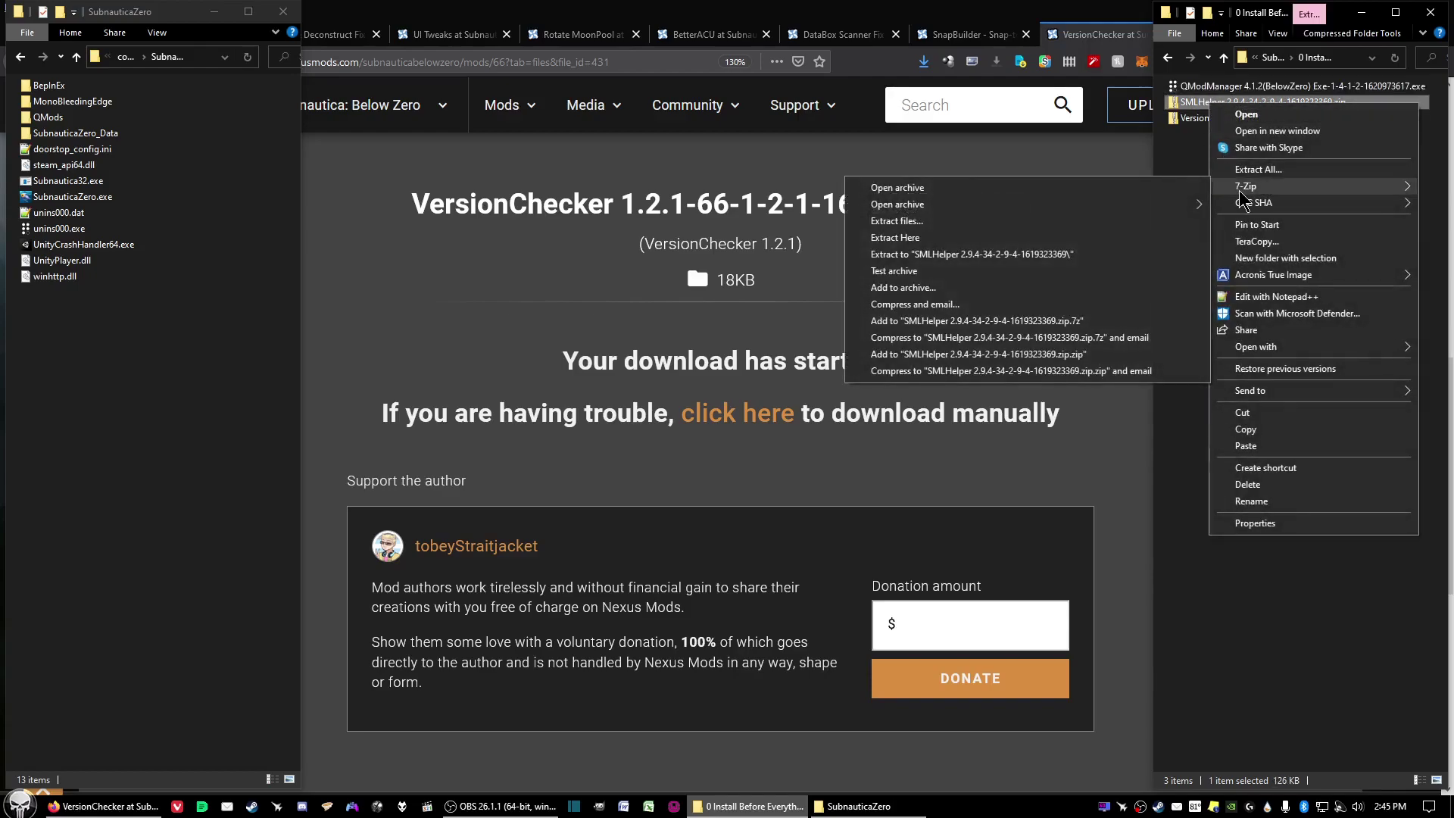
left_click(1115, 245)
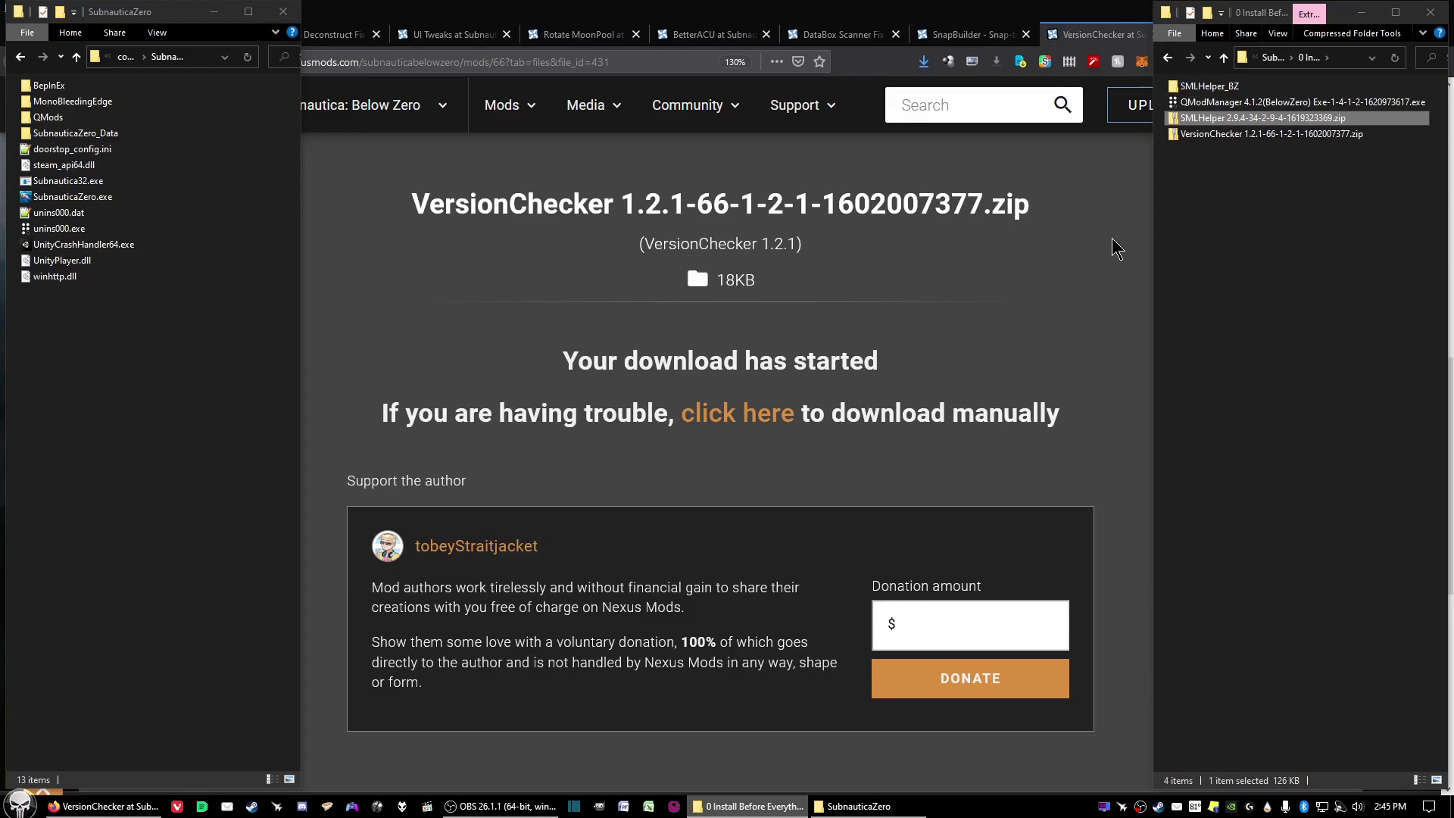
double_click(56, 121)
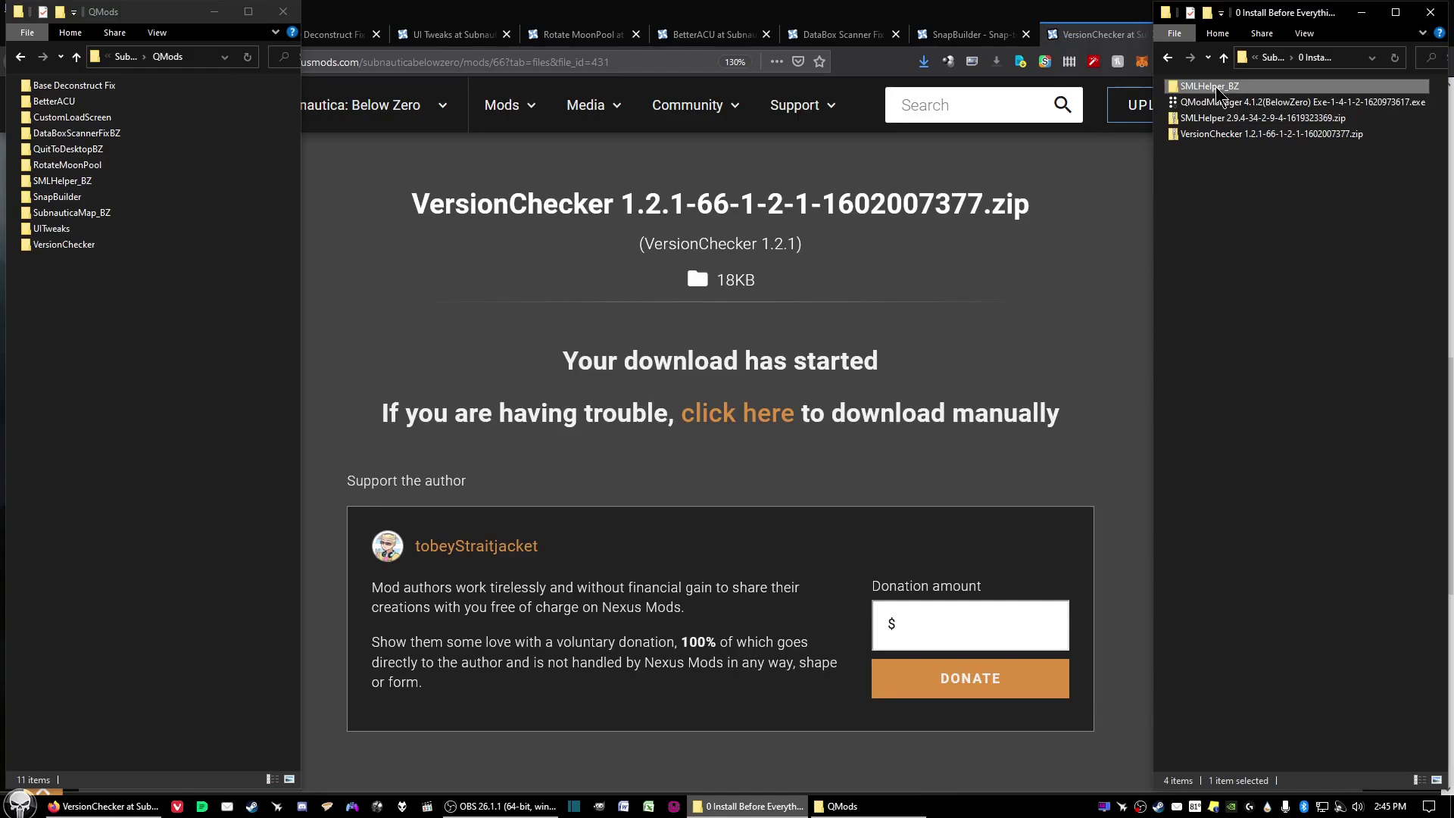
left_click(107, 382)
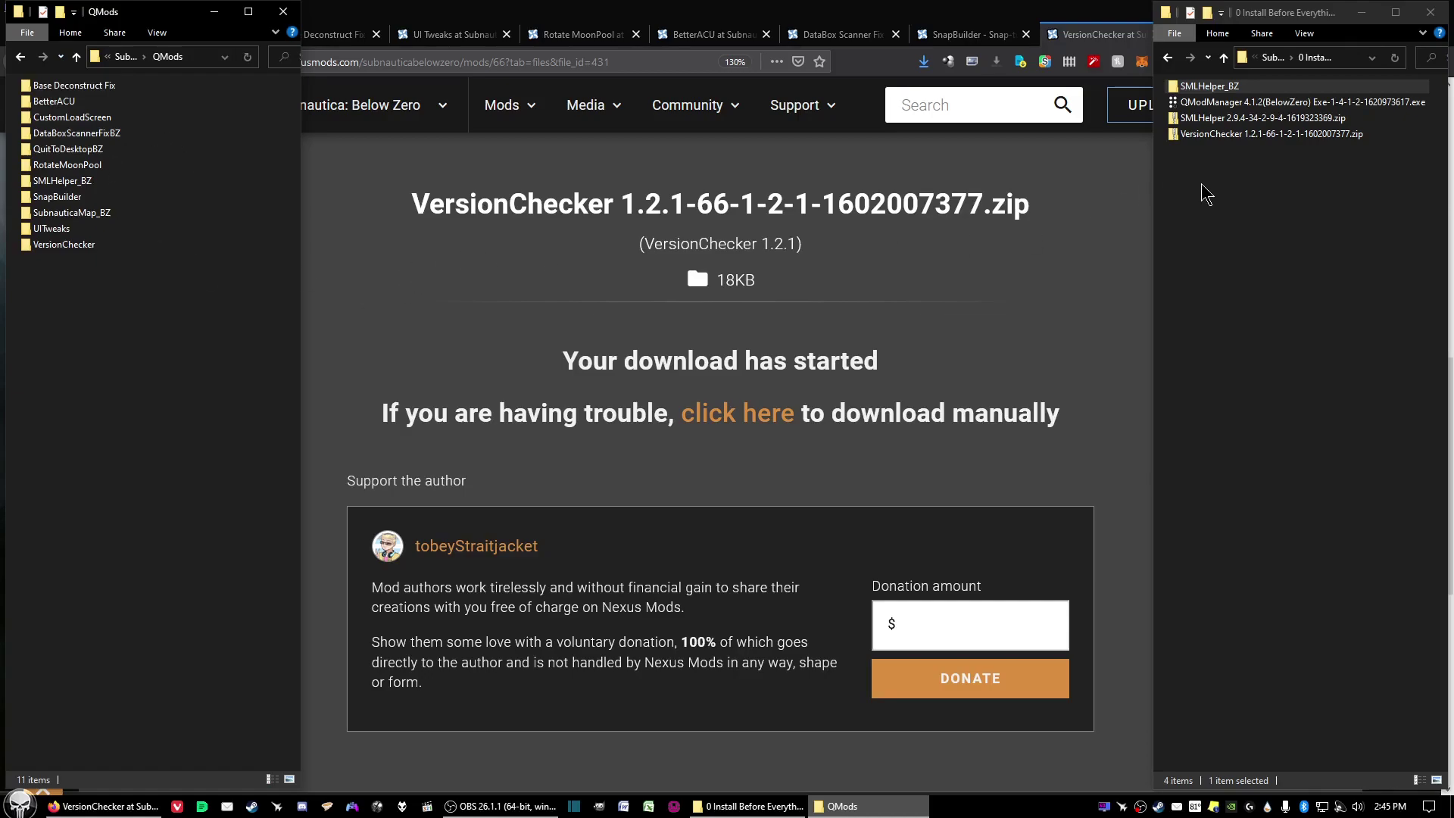
Move SMLHelper_BZ into QMods and extract the VersionChecker zip with 7-Zip Extract Here.
left_click(1204, 85)
key("Delete")
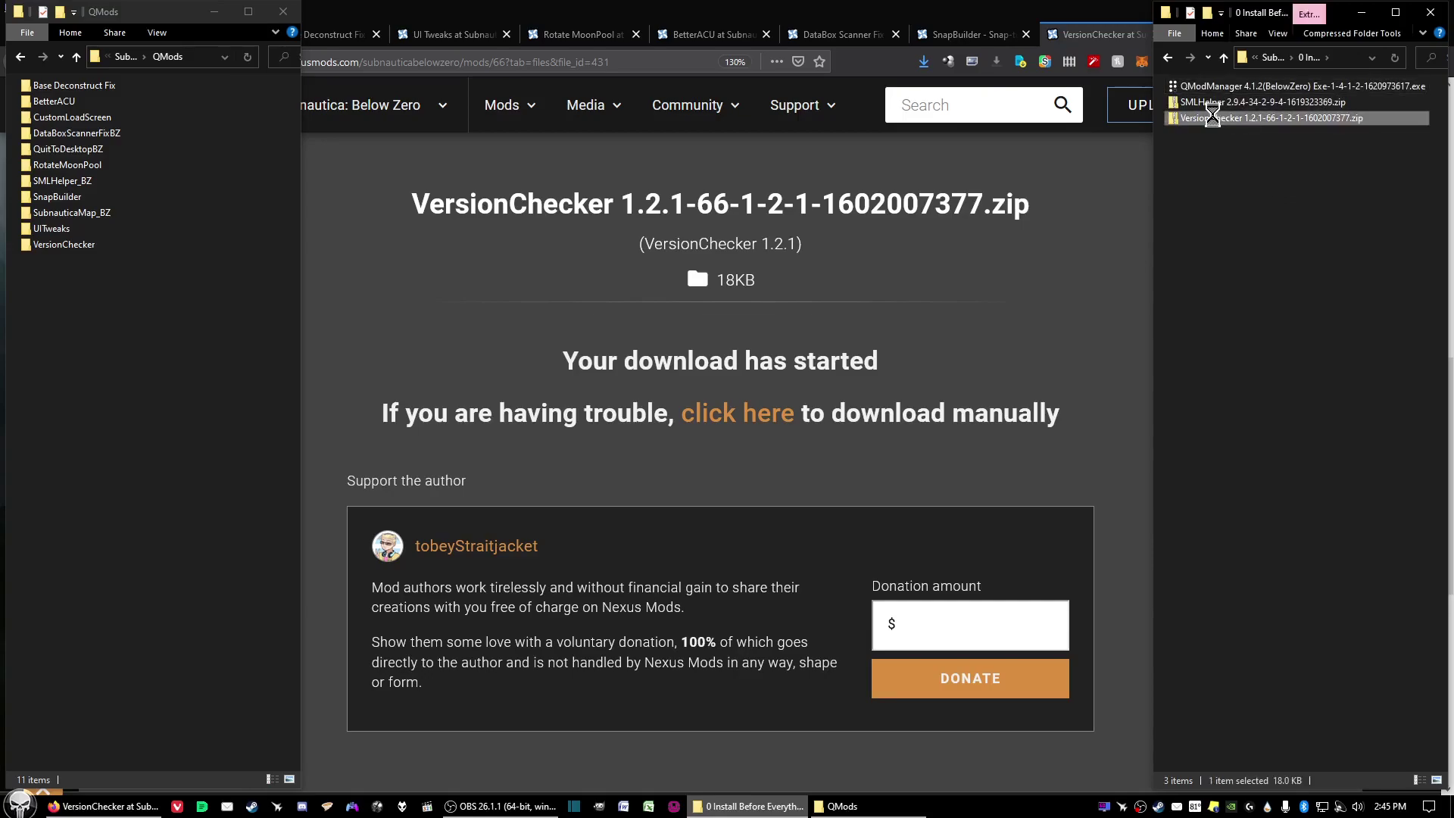
right_click(1213, 119)
mouse_move(1251, 203)
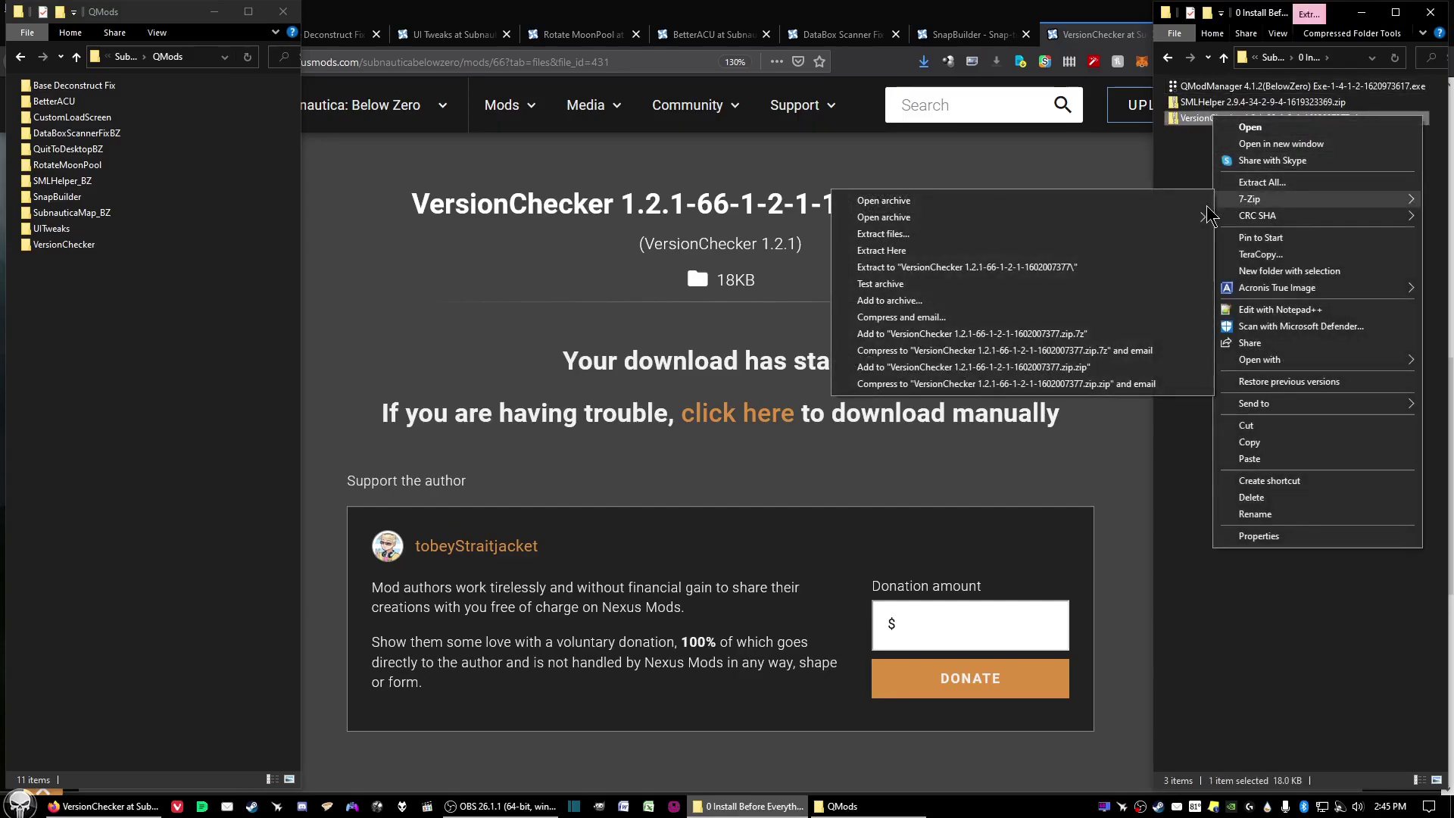
left_click(1124, 251)
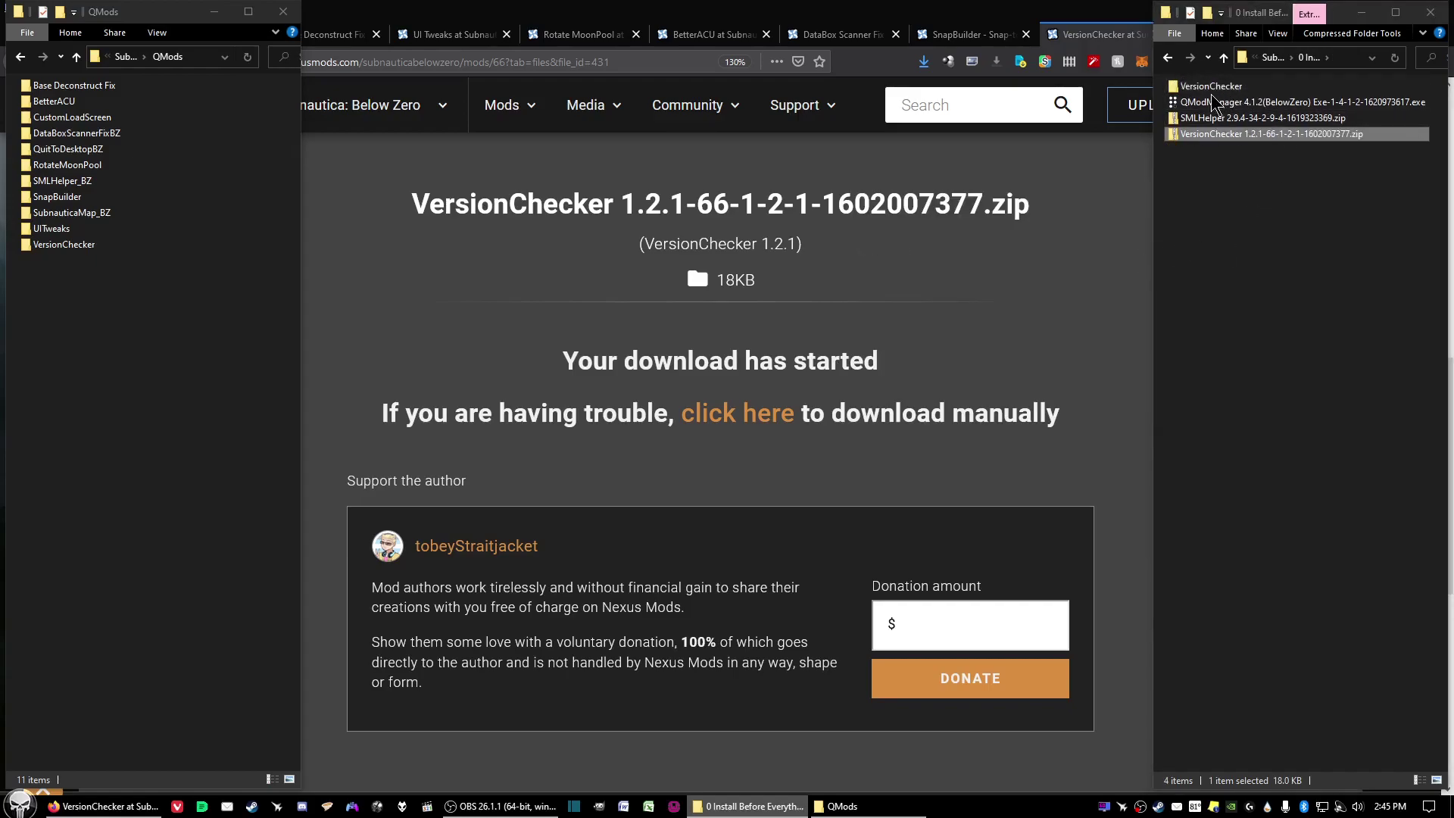
Move the extracted VersionChecker folder into the QMods window.
left_click(1217, 88)
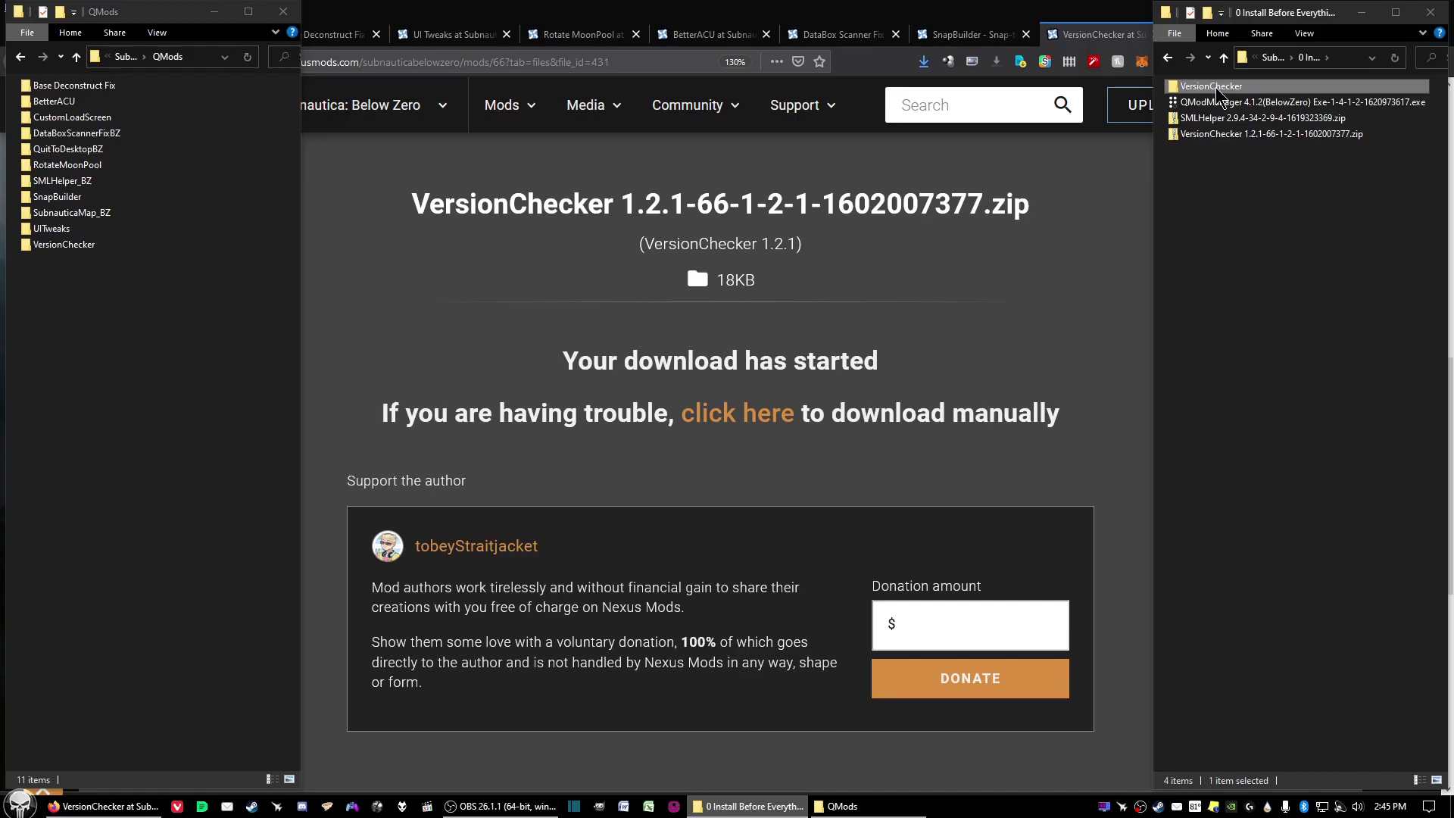
left_click(89, 334)
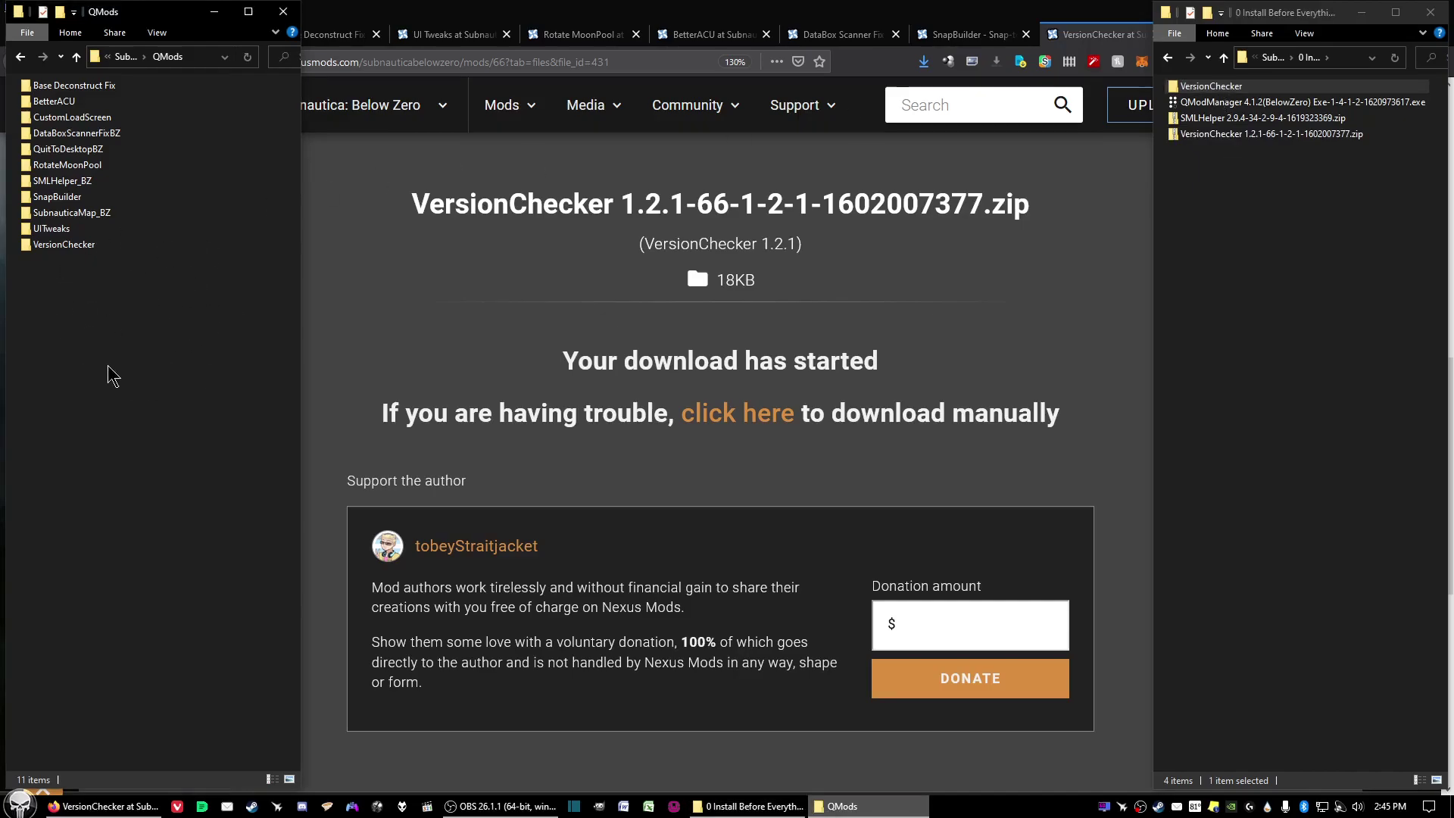
left_click(1254, 136)
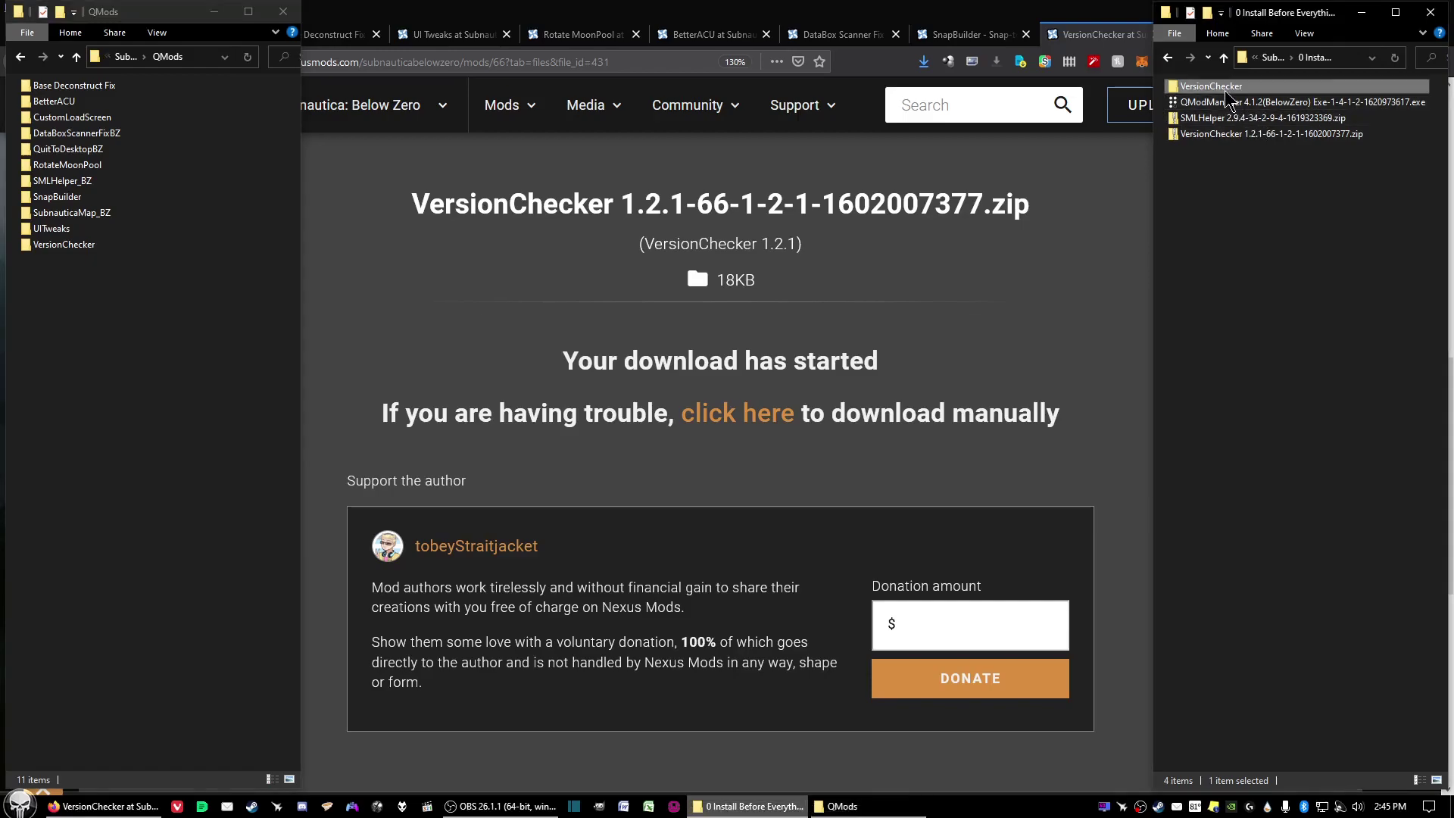
Go up to the Subnautica Below Zero downloads folder and reactivate the QMods window.
left_click(1274, 58)
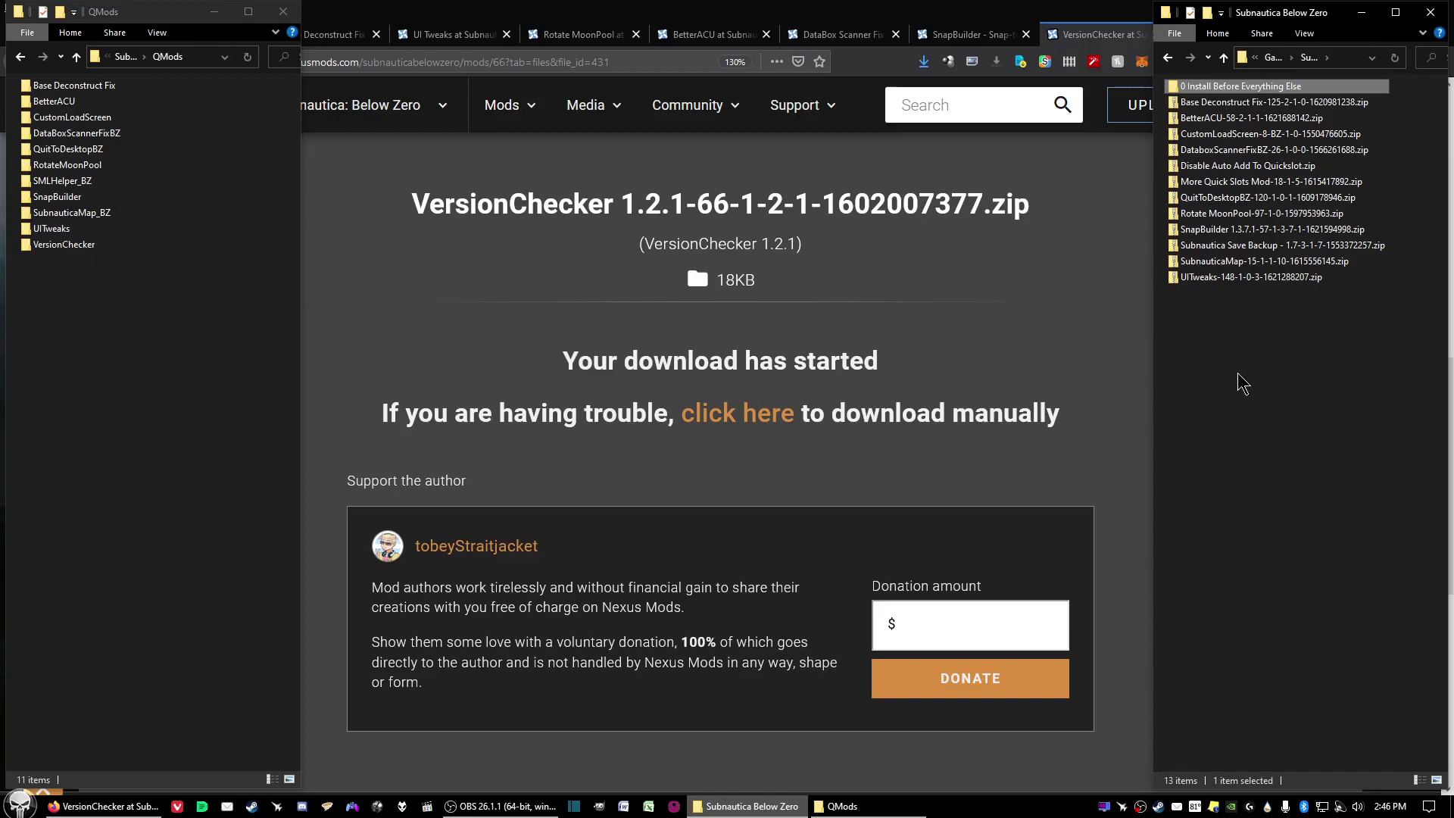
left_click(113, 347)
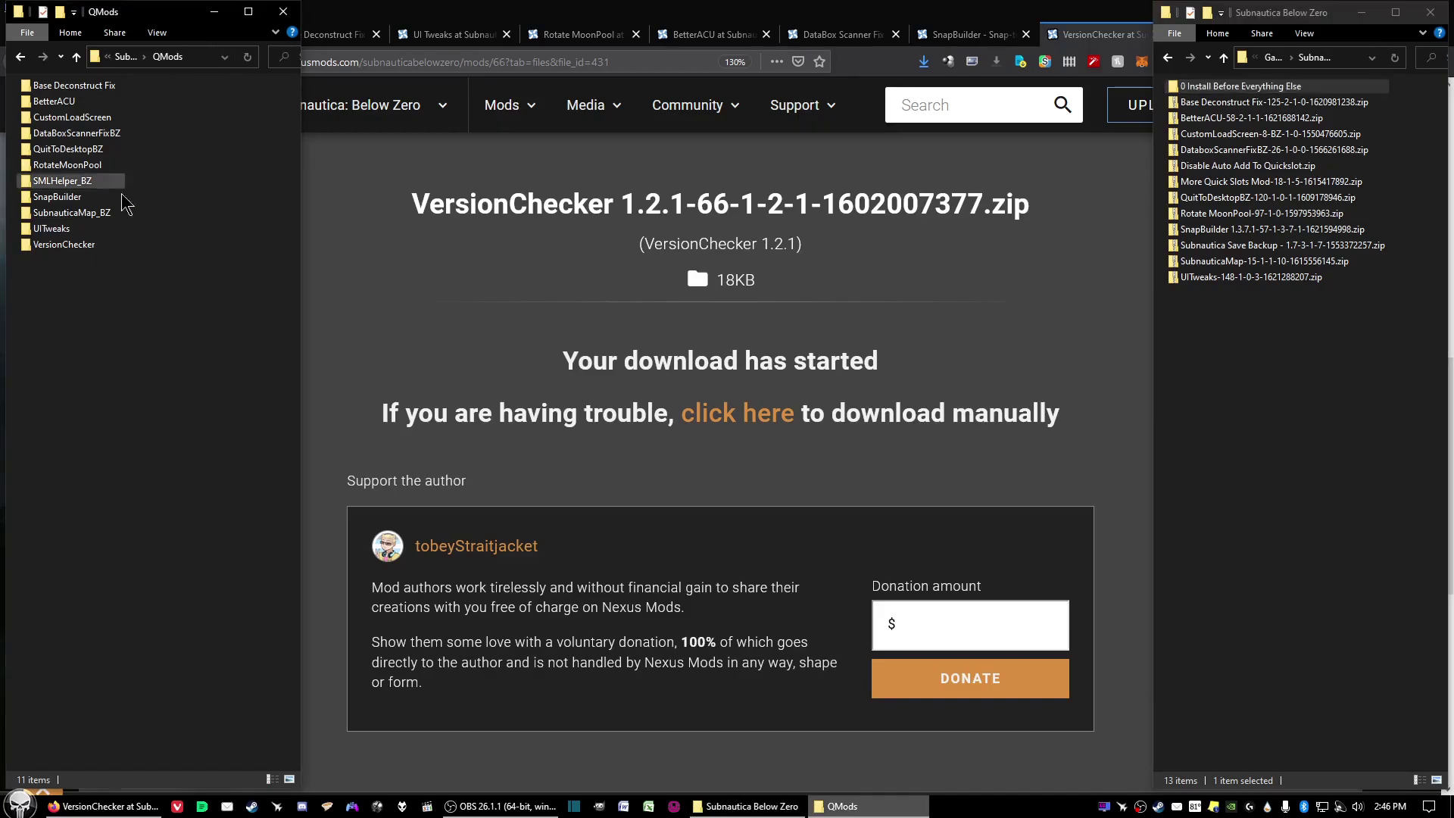